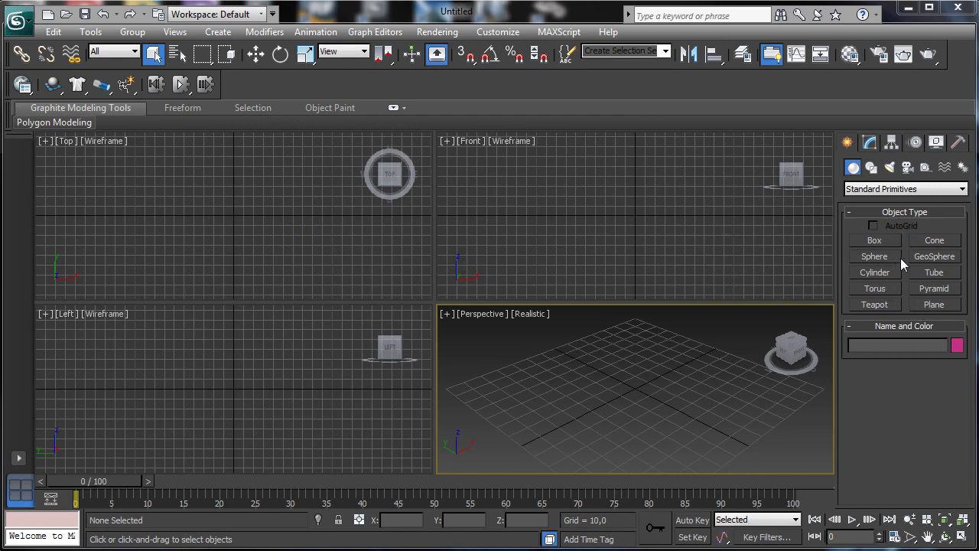
- Create a box about 36 × 36 and 21 high toward the back of the grid in the perspective view
left_click(883, 239)
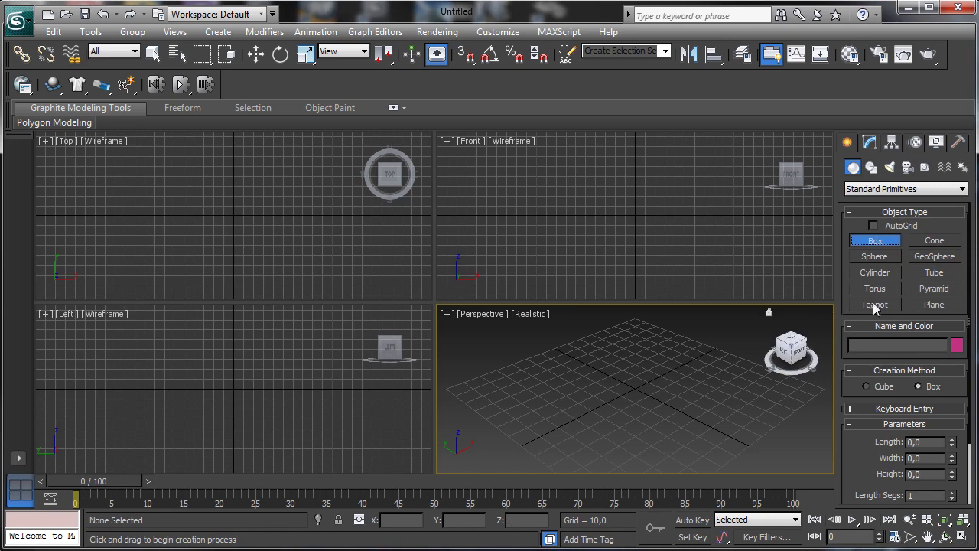
left_click_drag(594, 365, 620, 376)
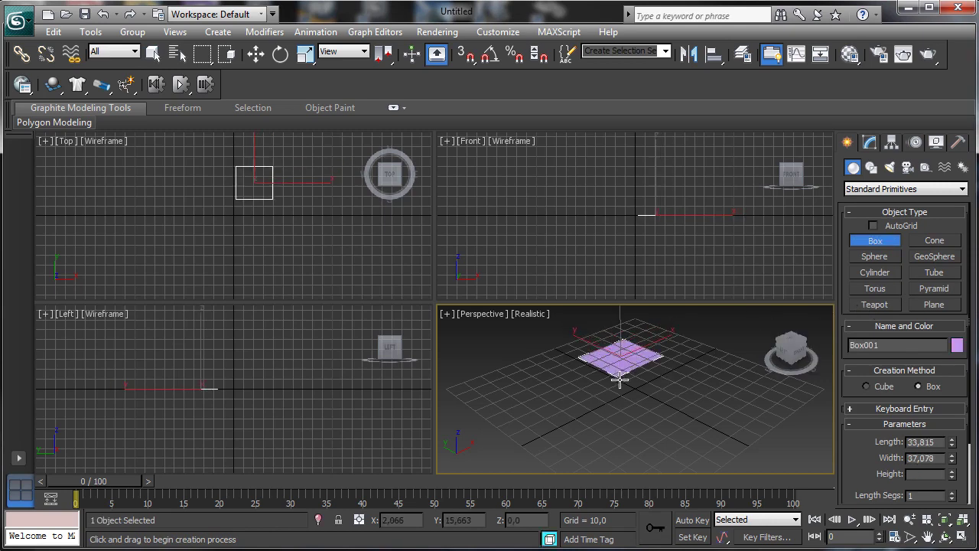
left_click(620, 343)
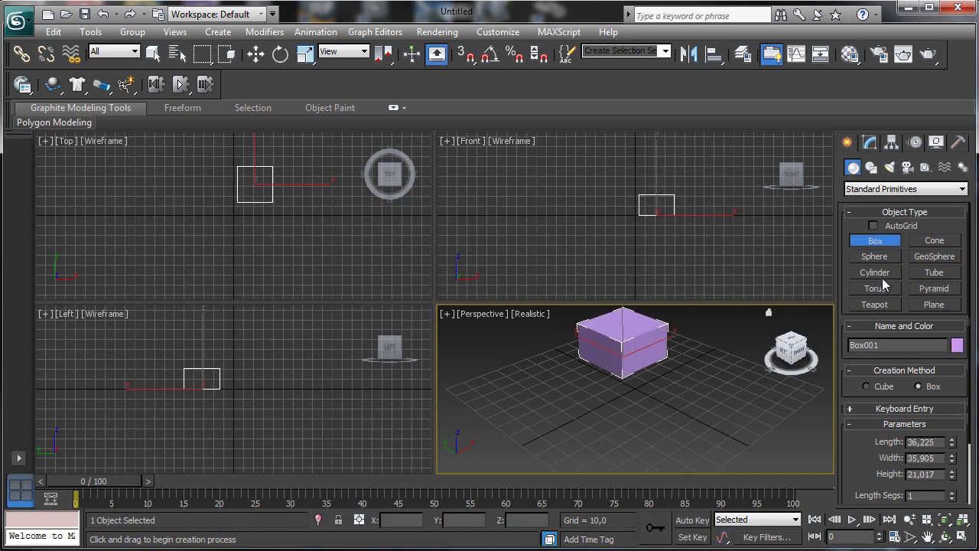
- Create two teapots in front of and beside the box, with radii of about 15 and 16
left_click(875, 305)
left_click_drag(683, 435, 677, 416)
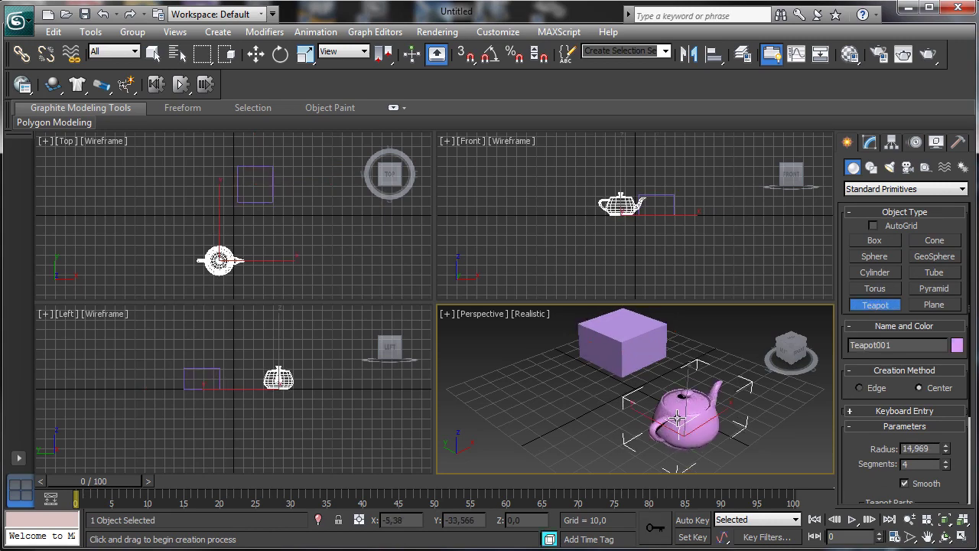
left_click_drag(550, 378, 563, 382)
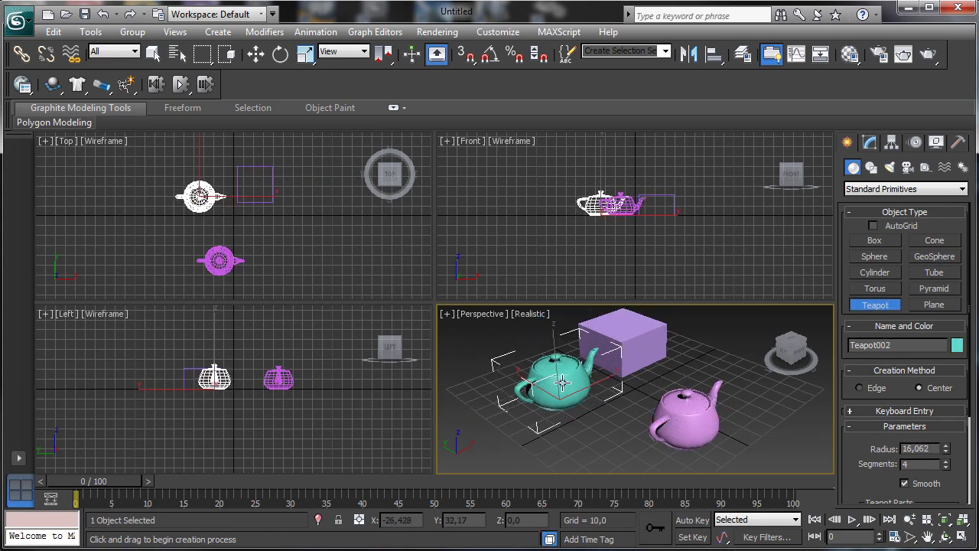
- Create a plane about 203 long and 283 wide that extends beyond the box and teapots in an enlarged perspective view
left_click(962, 536)
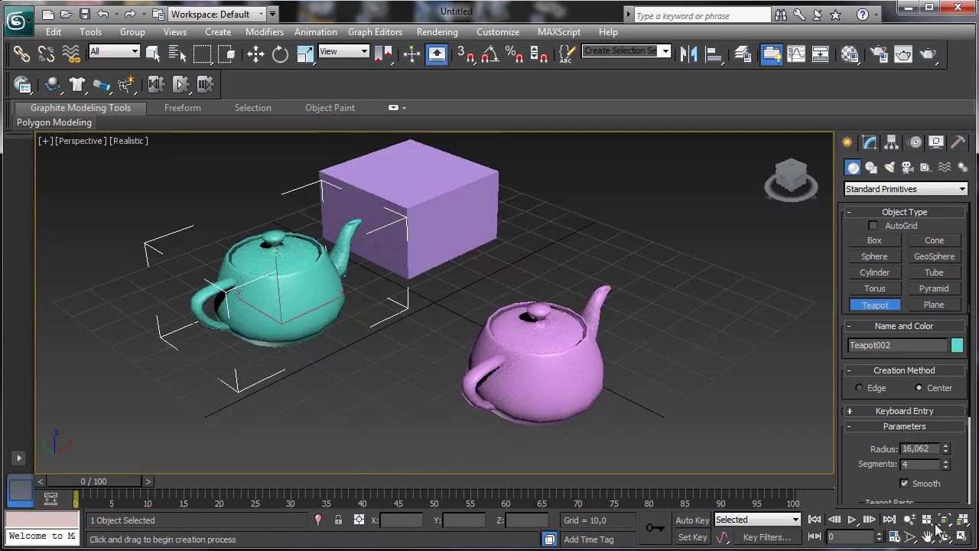
left_click(910, 519)
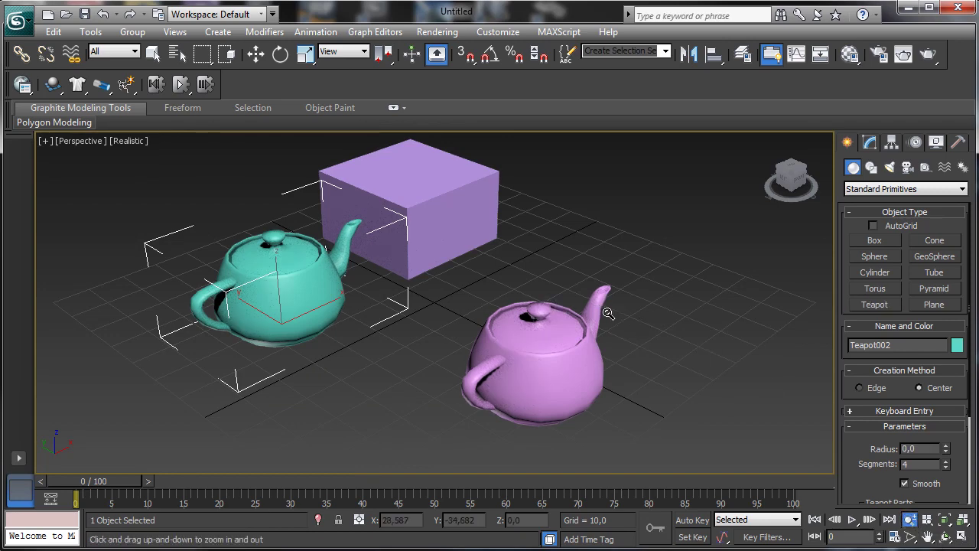
left_click_drag(608, 314, 636, 372)
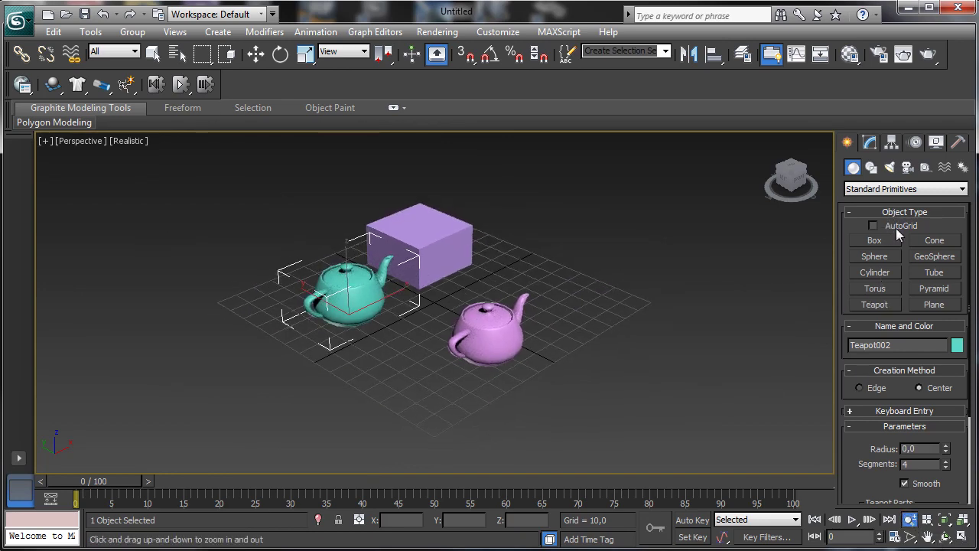
left_click(933, 306)
left_click_drag(443, 170, 439, 417)
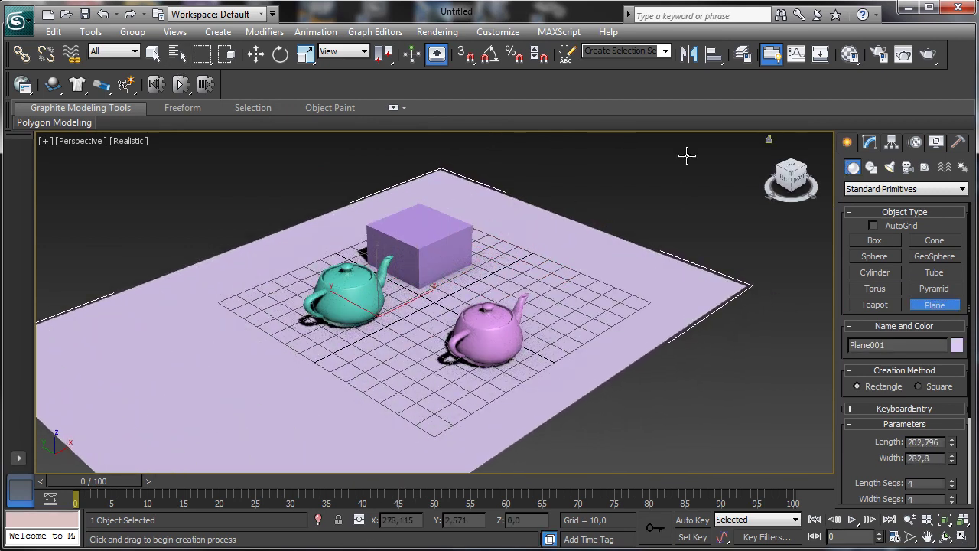
- Raise the plane's length segments to 54 and increase its width segments, displaying edged faces only while adjusting them
left_click(132, 141)
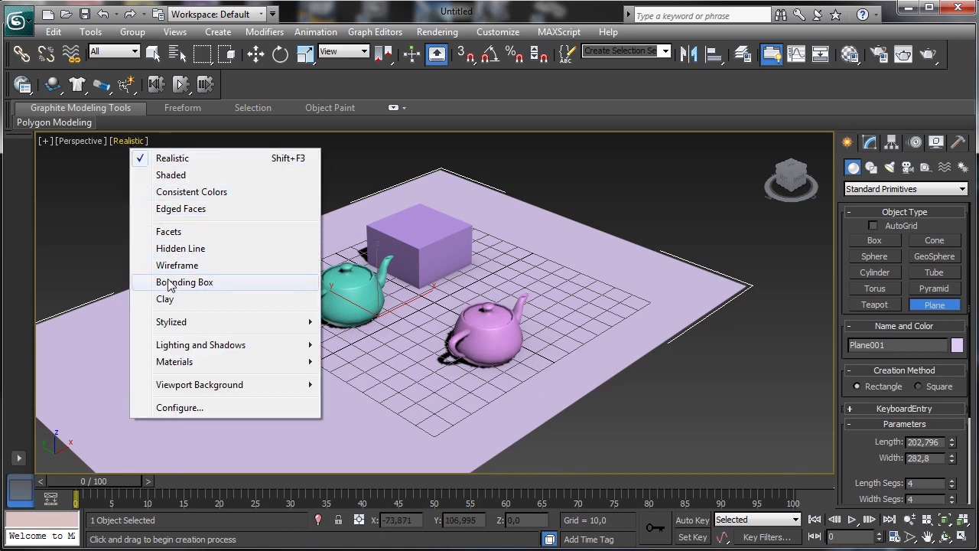
left_click(187, 208)
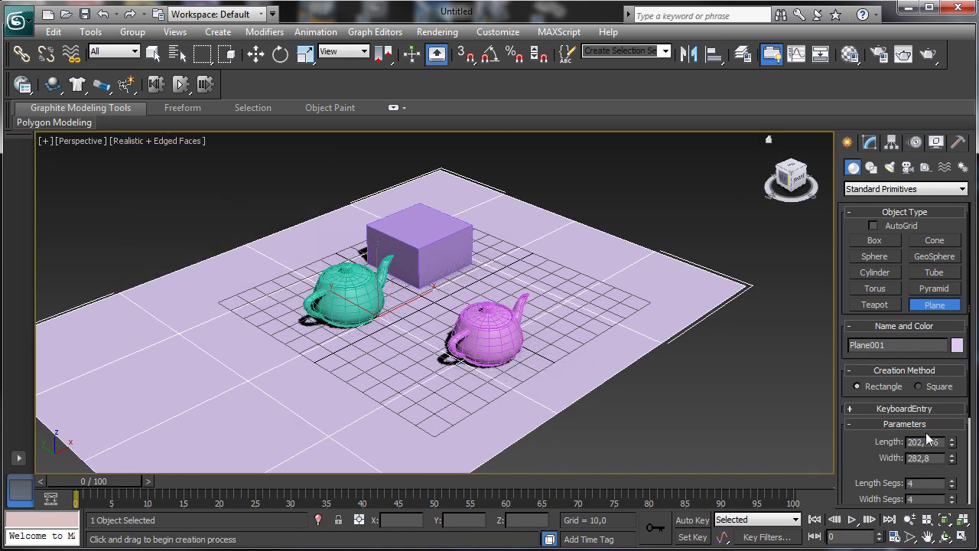
left_click_drag(952, 481, 927, 392)
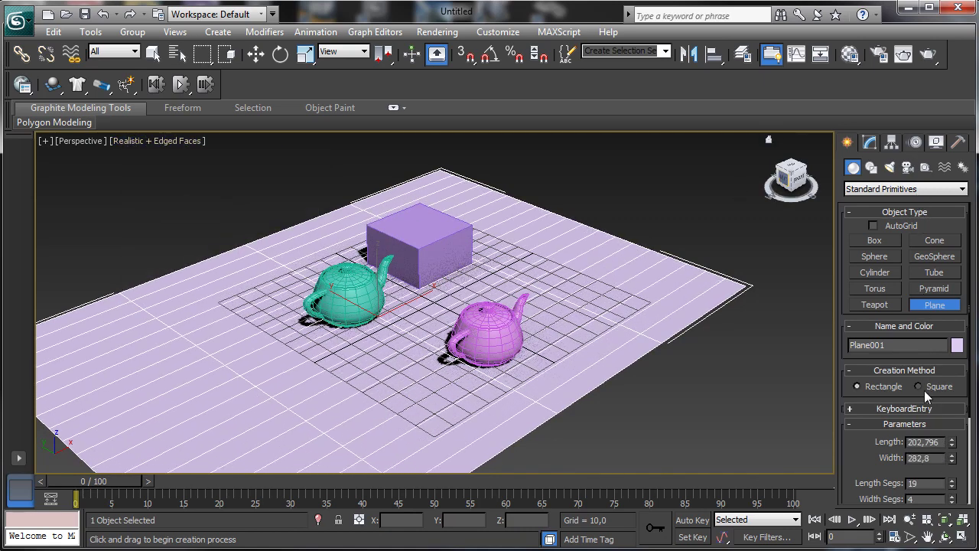
left_click_drag(951, 483, 946, 437)
scroll(948, 430, "down", 3)
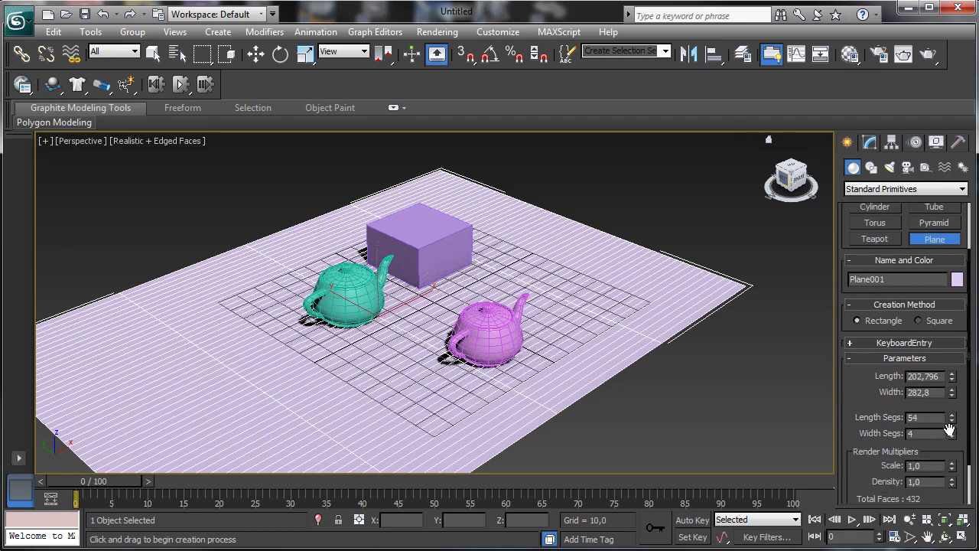
scroll(948, 413, "down", 2)
left_click_drag(957, 385, 956, 333)
left_click(153, 52)
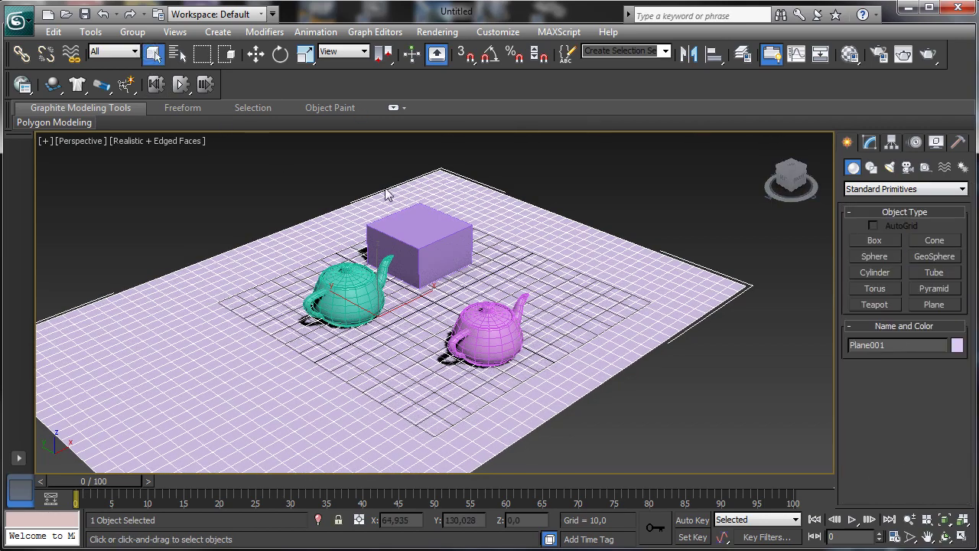
left_click(168, 142)
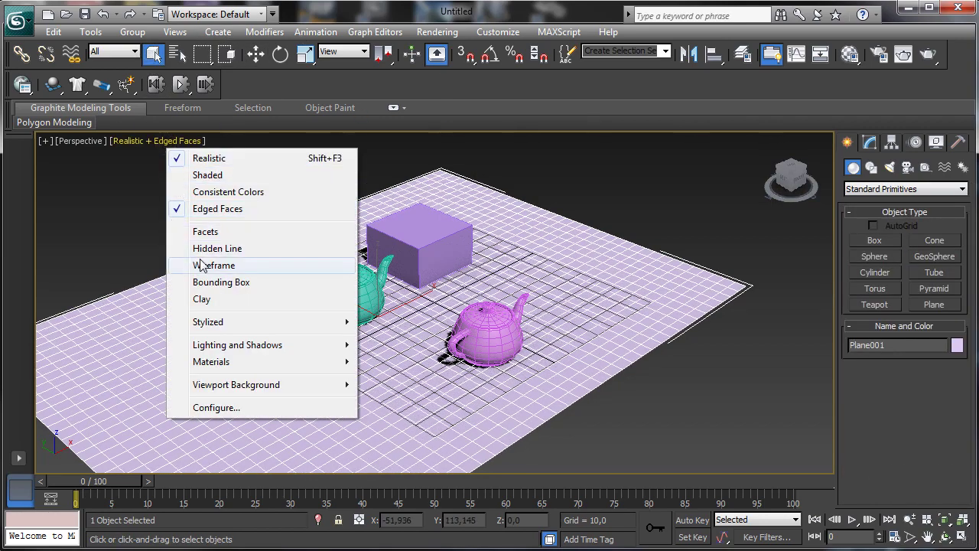
left_click(223, 213)
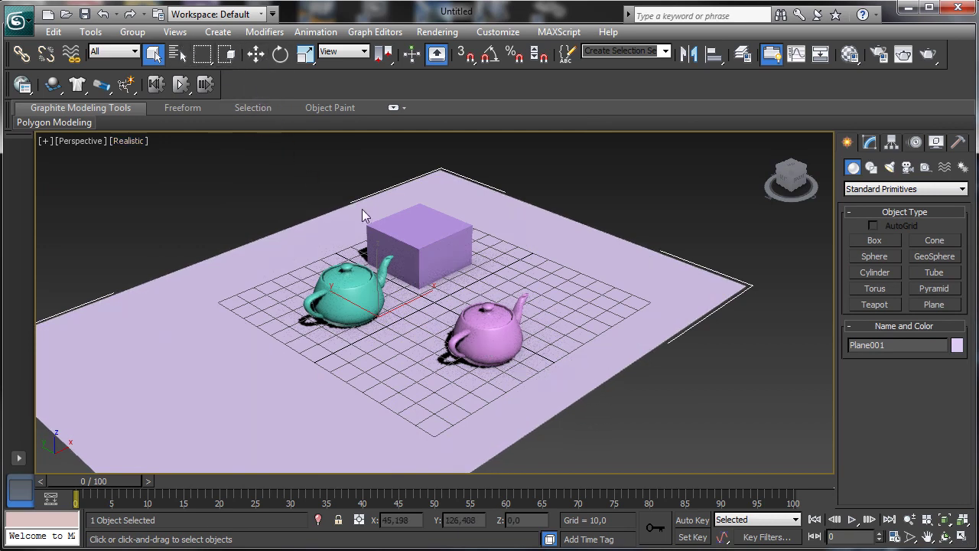
- Set the box and both teapots together as static rigid bodies
left_click(409, 237)
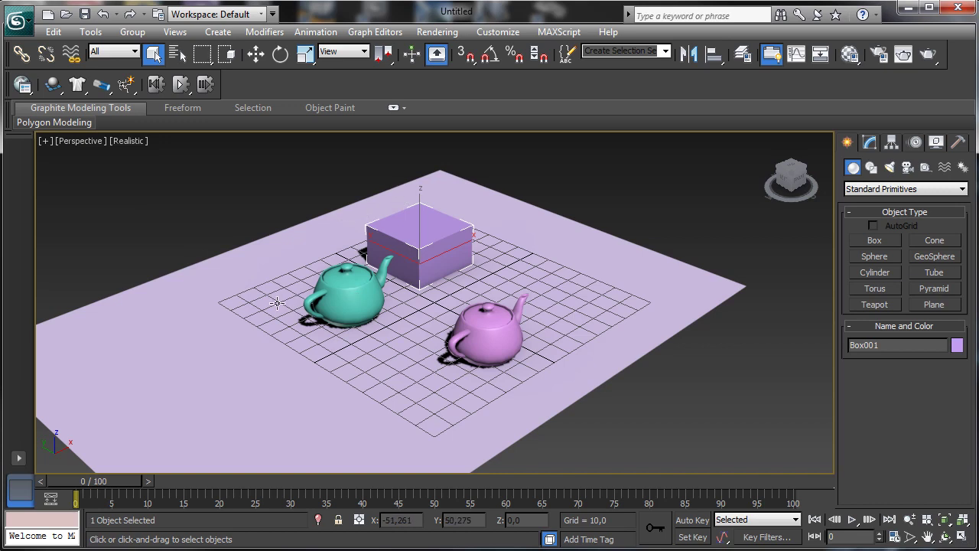
left_click(345, 294, "ctrl")
left_click(484, 329, "ctrl")
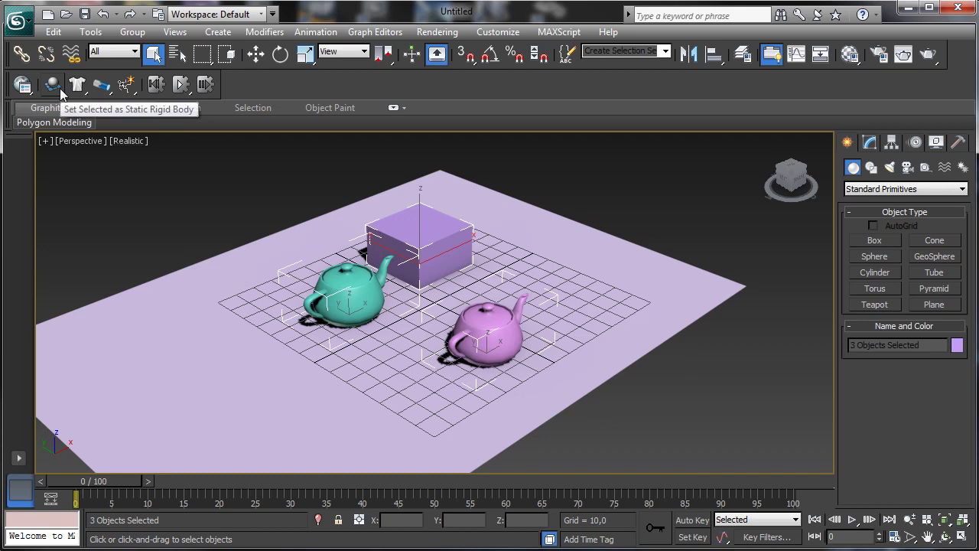
left_click_drag(60, 90, 50, 158)
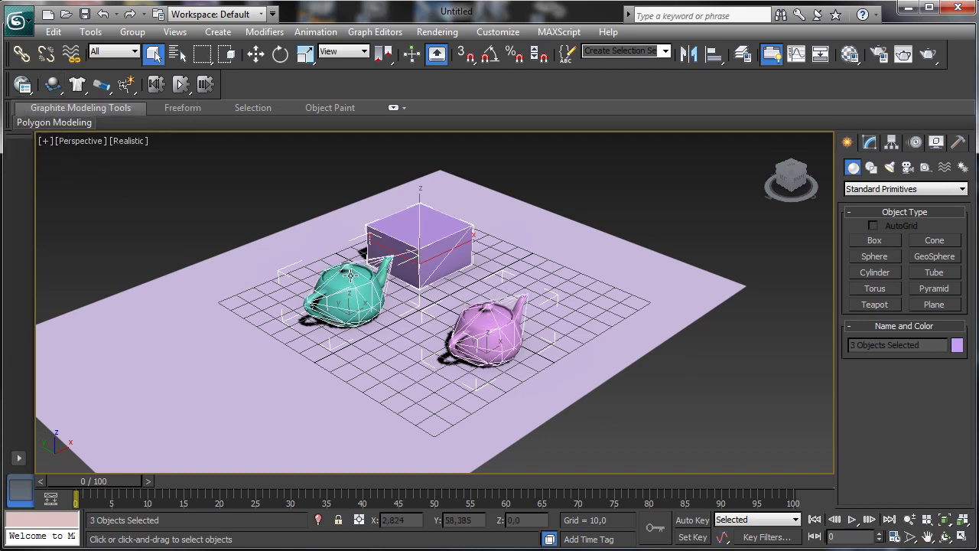
- Raise the plane vertically above the box and teapots to a Z position of about 79
left_click(559, 258)
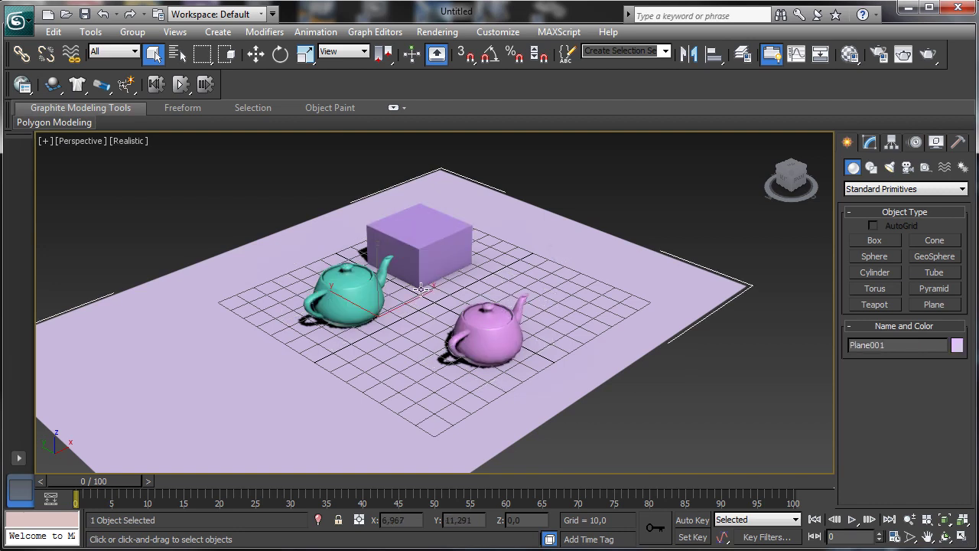
left_click(256, 53)
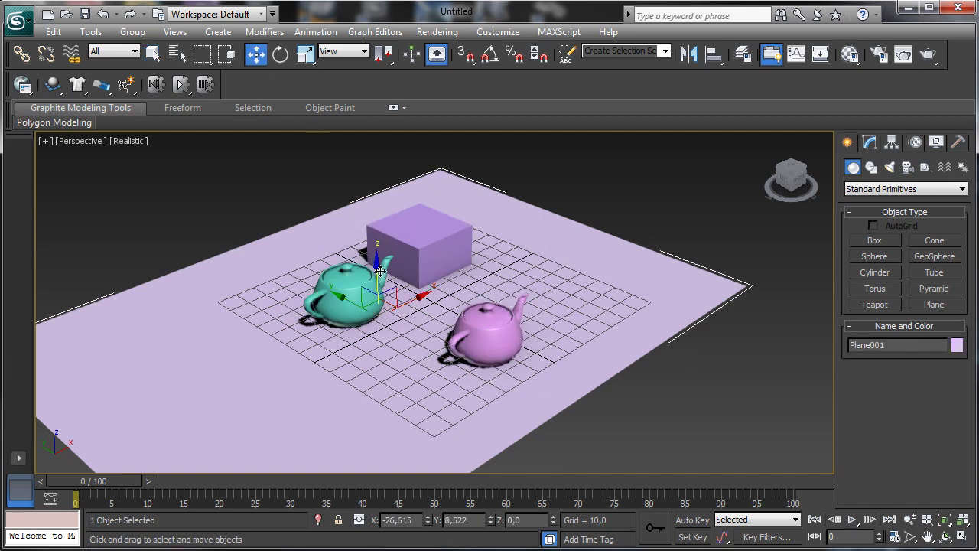
left_click_drag(381, 271, 314, 345)
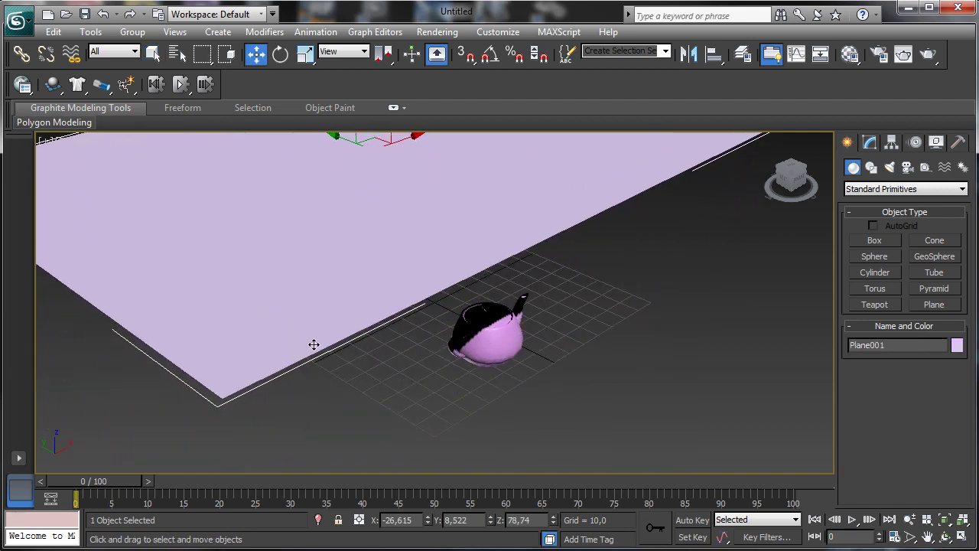
- Set the raised plane as an mCloth object and widen the command panel to show its parameters in two columns
left_click(78, 85)
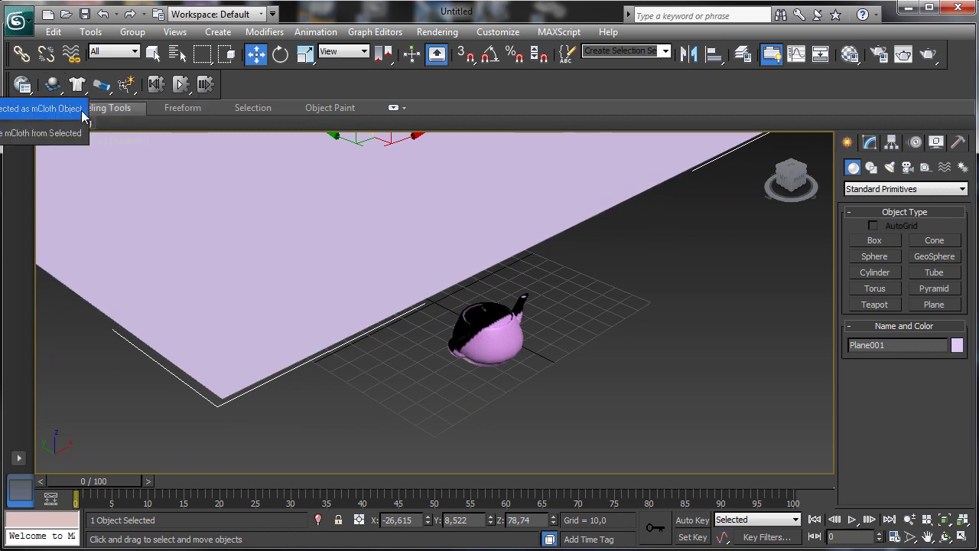
left_click(61, 108)
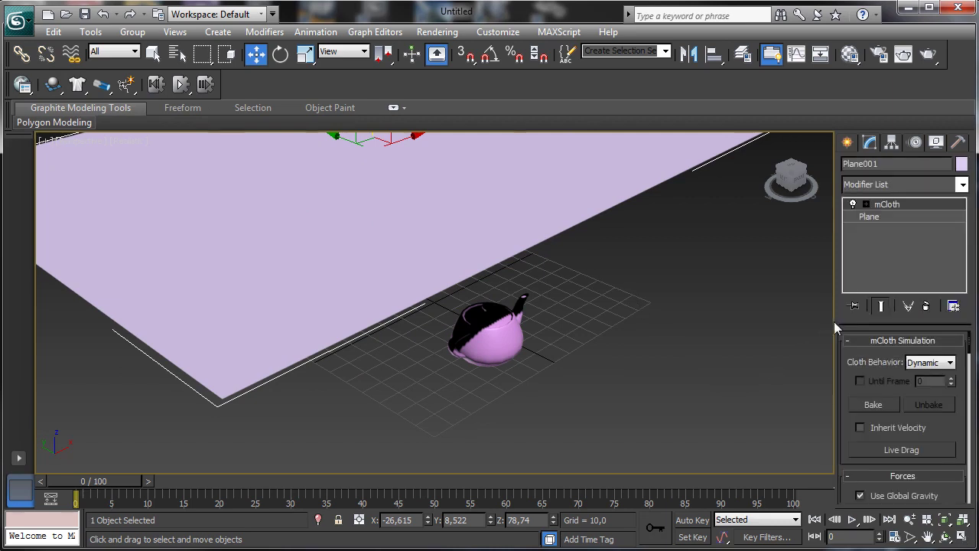
left_click_drag(833, 318, 695, 319)
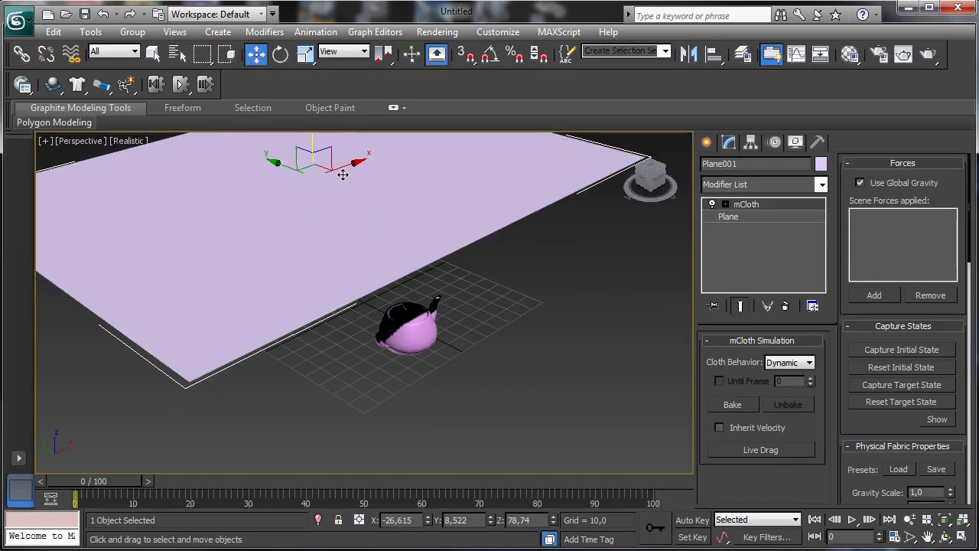
- Add a standard Skylight beside the grid, framing the view so the raised plane and the objects beneath it are all visible
left_click(946, 538)
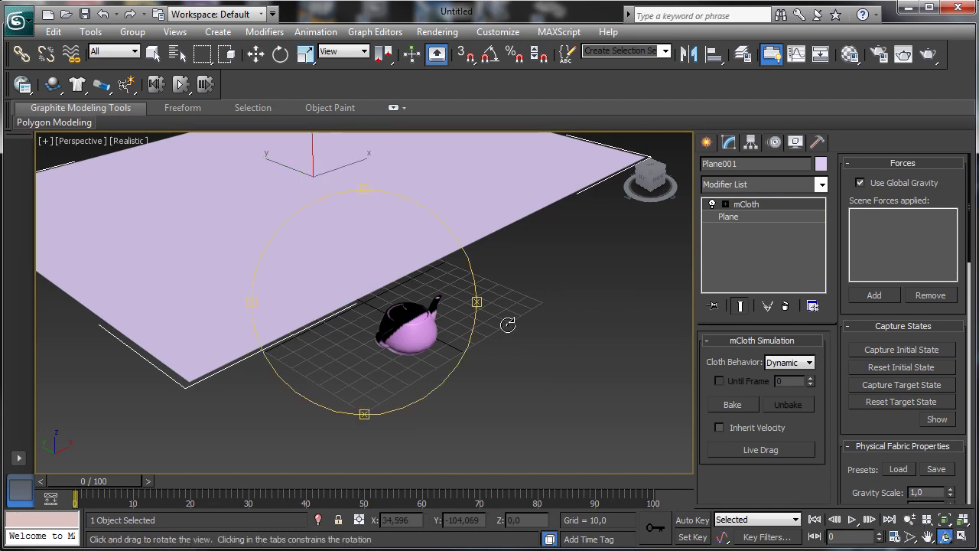
left_click_drag(342, 293, 340, 265)
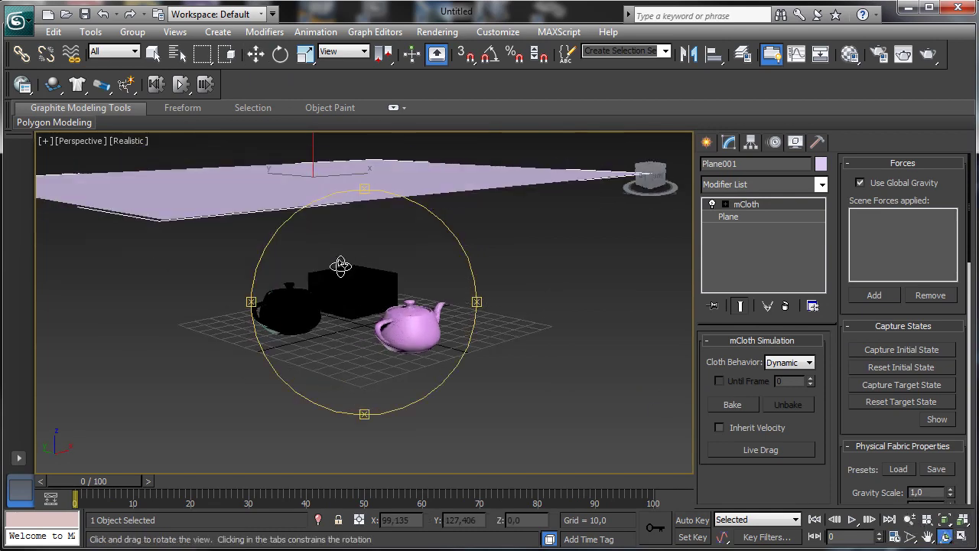
left_click(927, 538)
left_click_drag(435, 306, 479, 354)
left_click(706, 141)
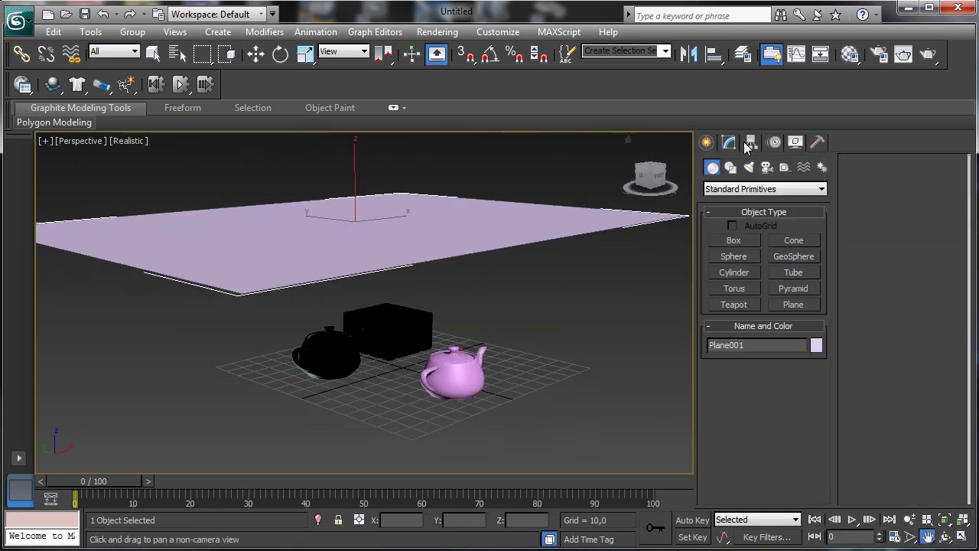
left_click(749, 167)
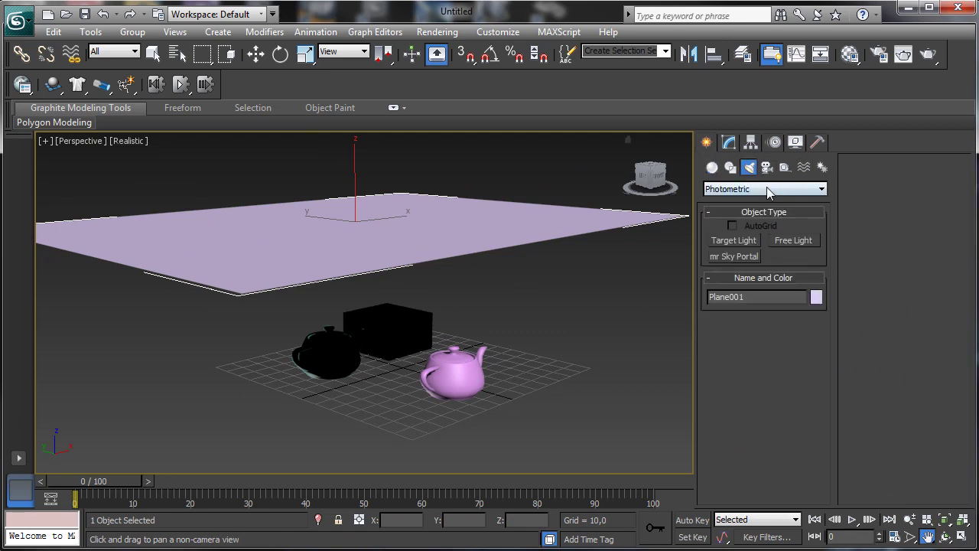
left_click(768, 189)
left_click(747, 213)
left_click(793, 272)
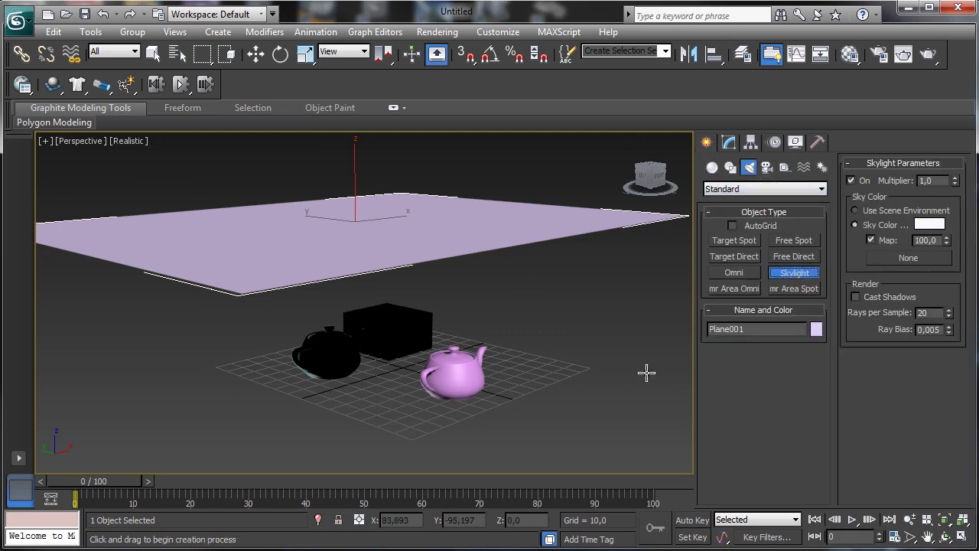
left_click(647, 369)
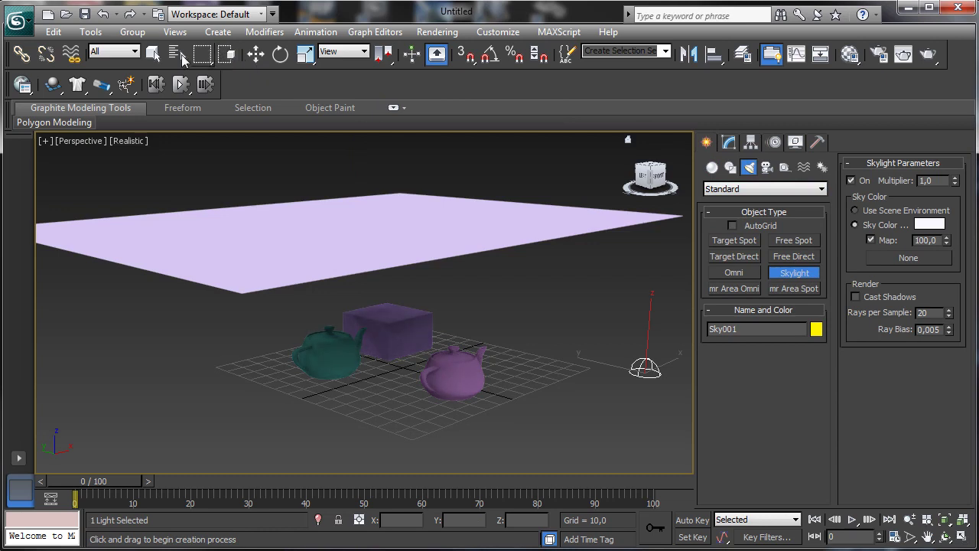
- Reselect the cloth plane and examine its mCloth parameters down to the Physical Fabric Properties
left_click(153, 52)
left_click(474, 221)
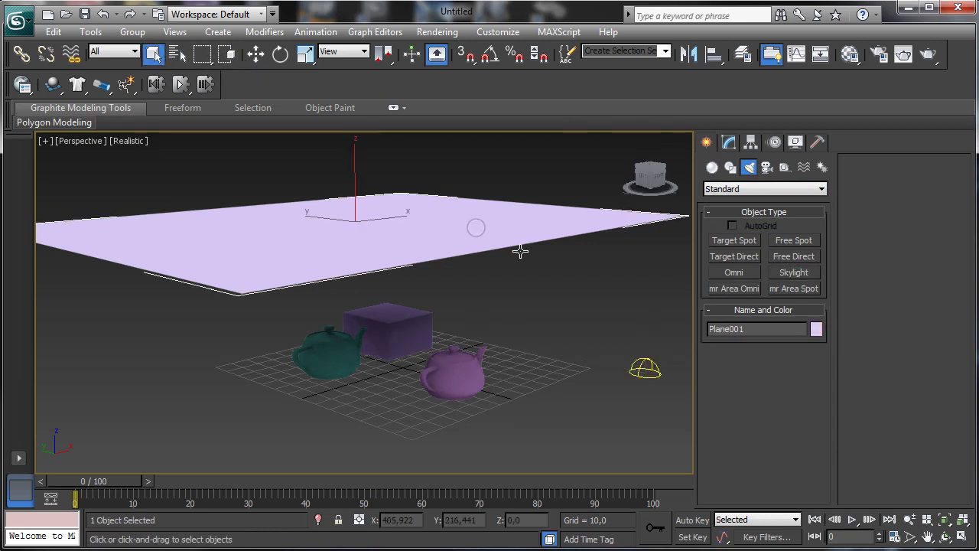
left_click(728, 143)
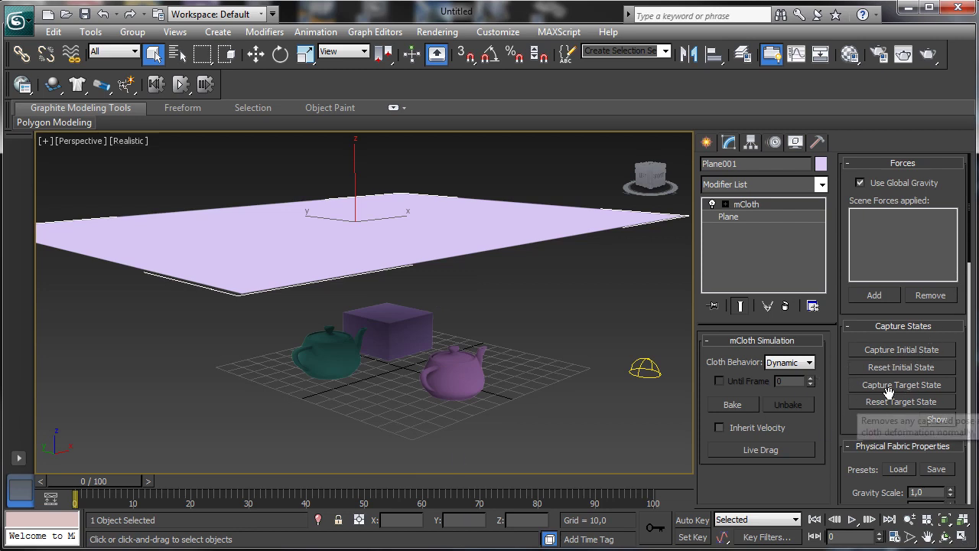
left_click_drag(892, 420, 895, 301)
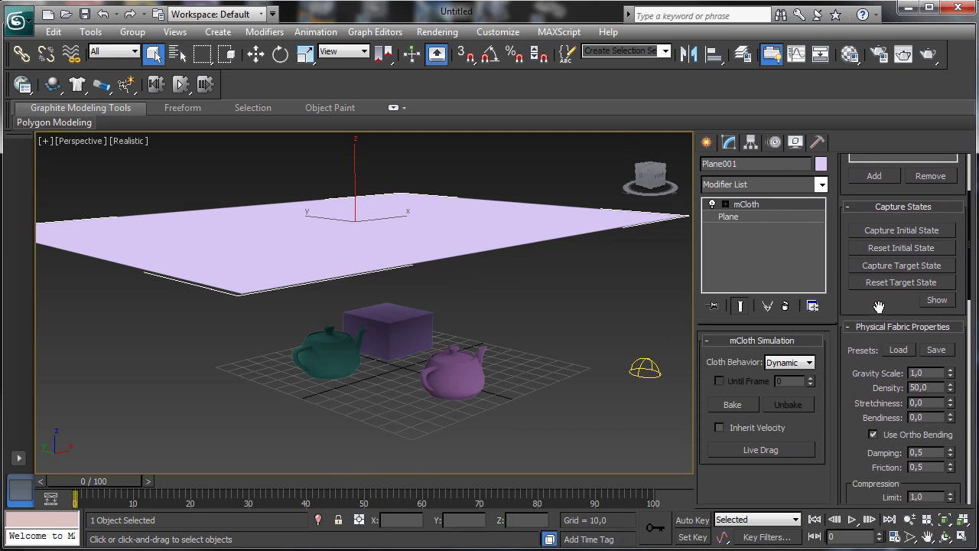
left_click_drag(885, 311, 880, 255)
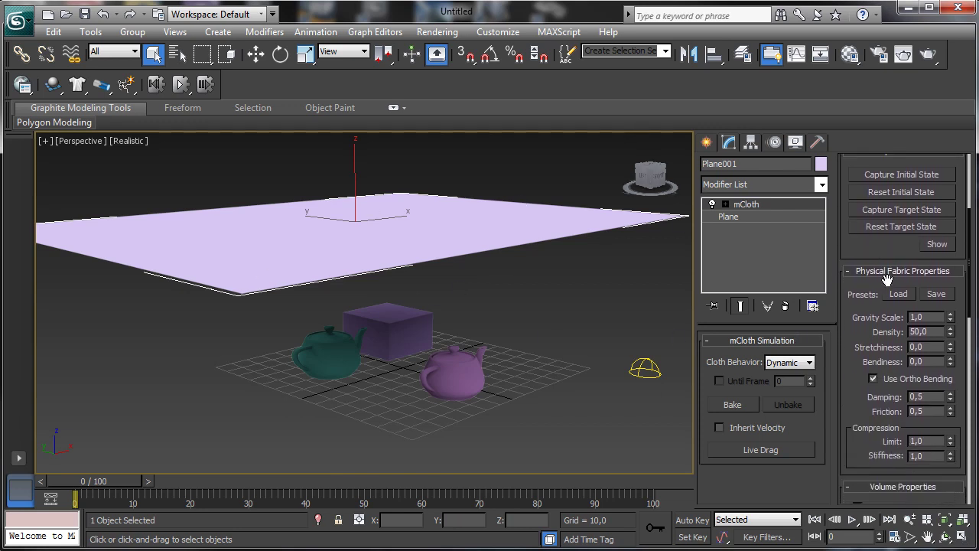
- Load the Cotton preset into the cloth plane's Physical Fabric Properties
left_click(909, 294)
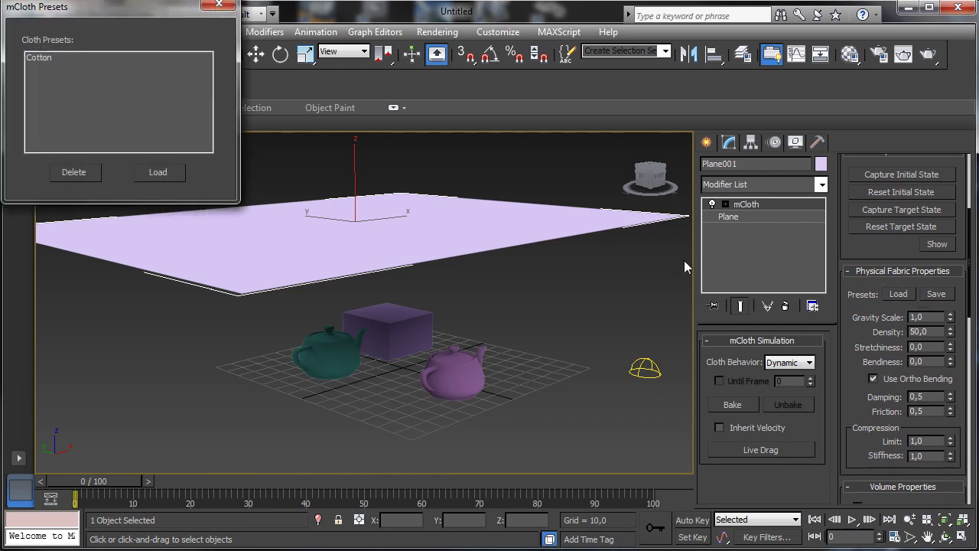
left_click_drag(82, 8, 148, 86)
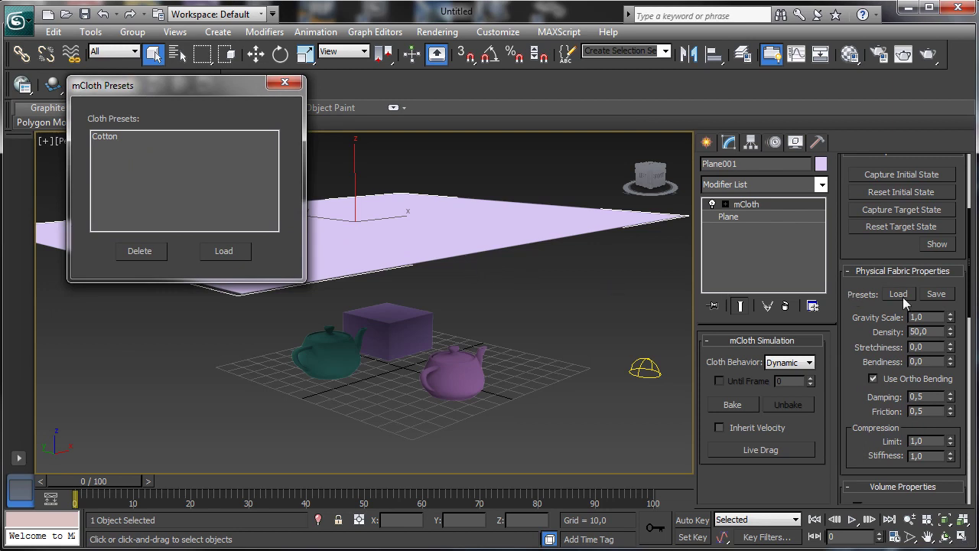
left_click(148, 136)
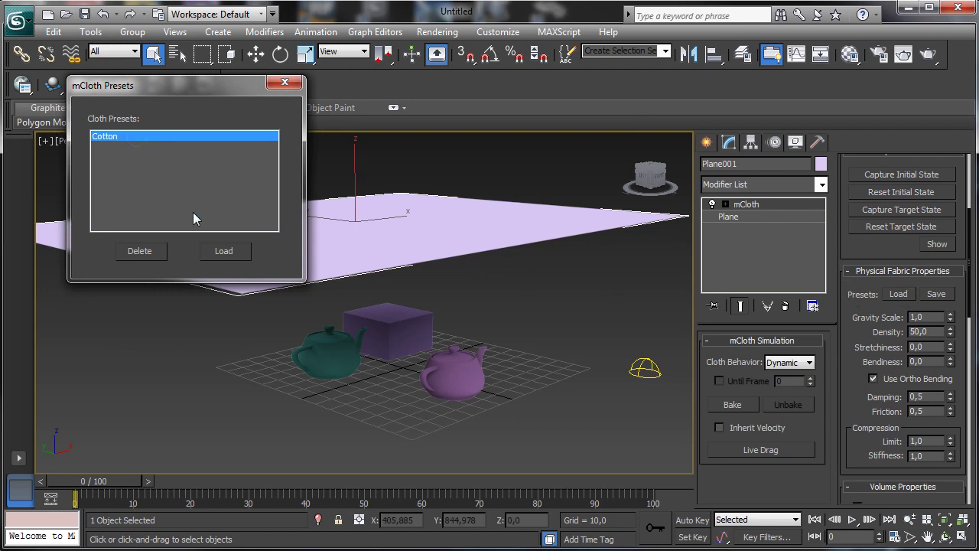
left_click(220, 251)
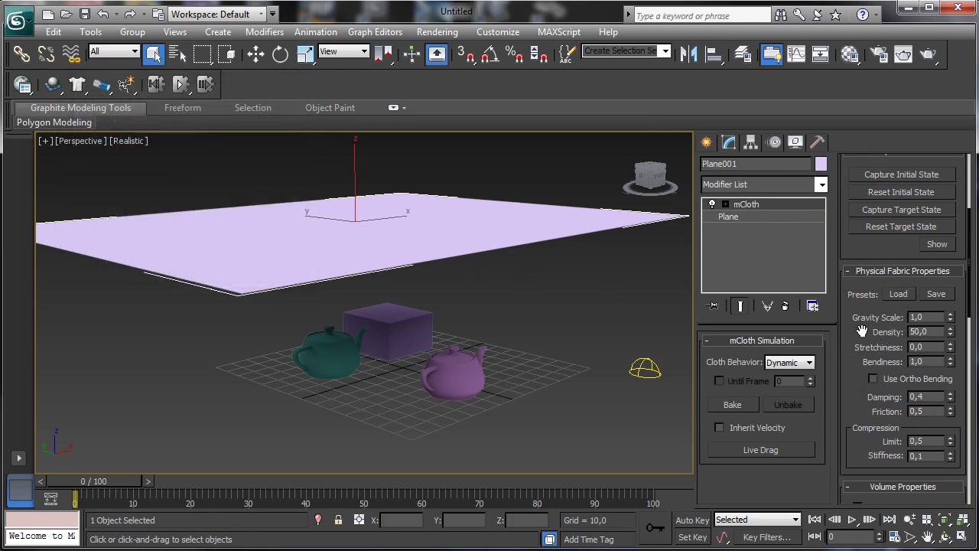
- Examine the cloth's fabric, volume, interaction, tearing, visualization and advanced mCloth settings
left_click_drag(862, 331, 858, 219)
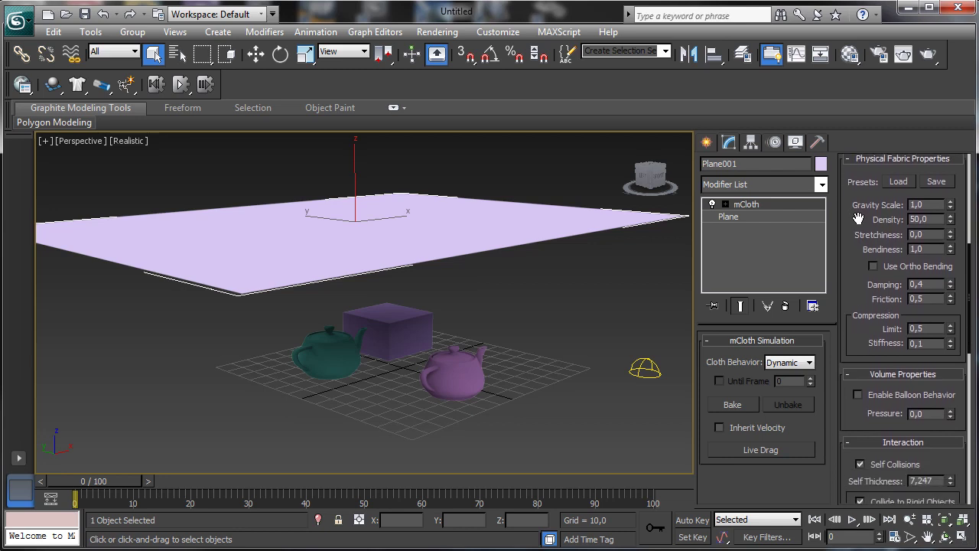
scroll(858, 229, "down", 4)
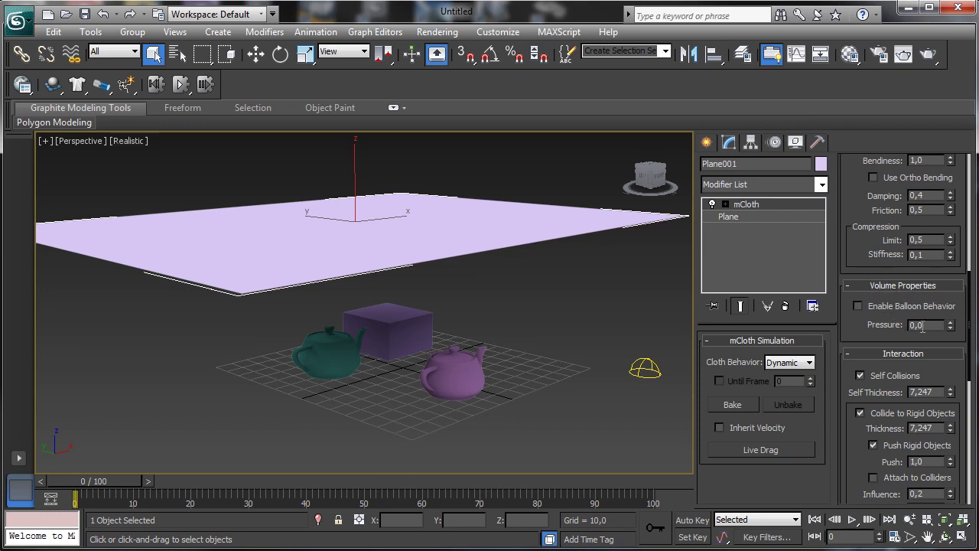
left_click_drag(857, 327, 857, 277)
scroll(924, 327, "down", 2)
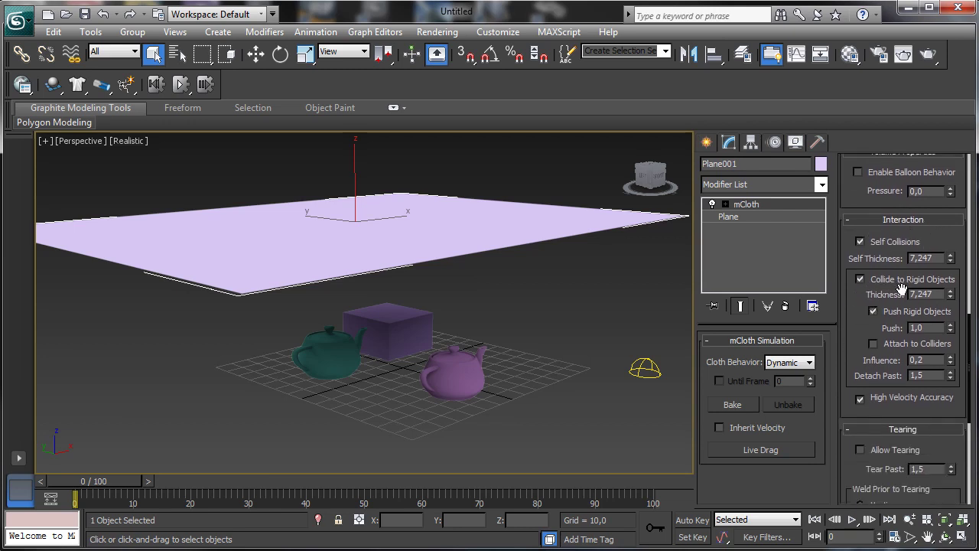
scroll(851, 326, "down", 3)
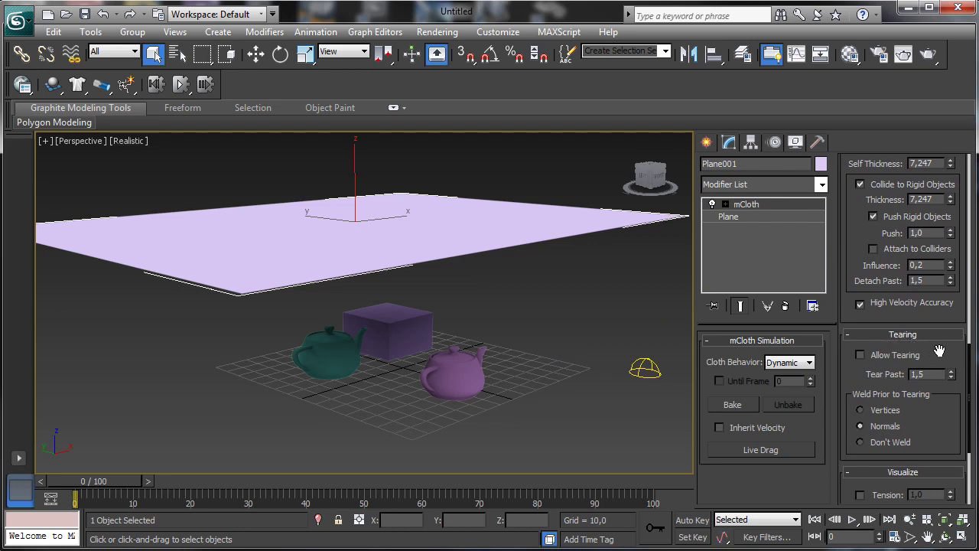
left_click_drag(940, 349, 892, 257)
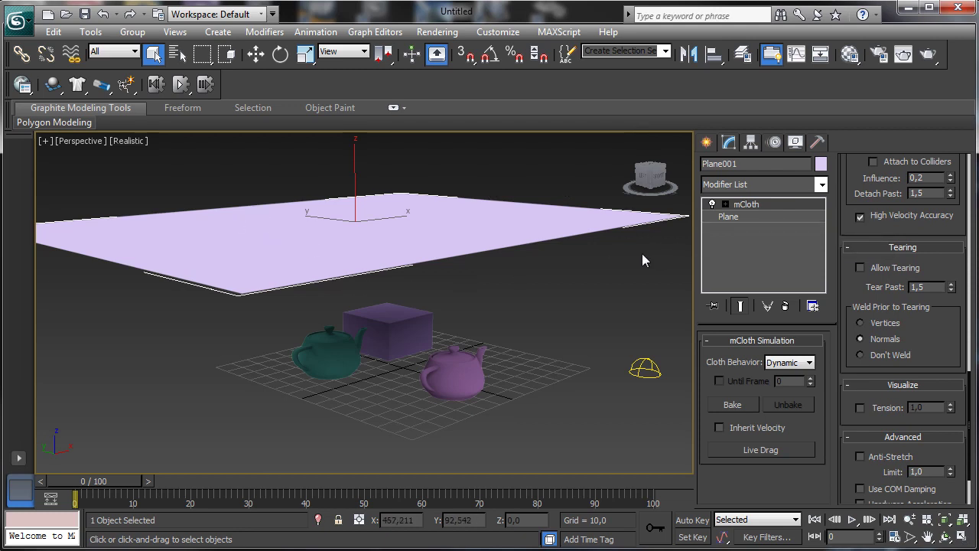
- At mCloth's Vertex level, select a block of vertices near the plane's corner, examine the soft selection and group constraint options, and leave the level
left_click(725, 205)
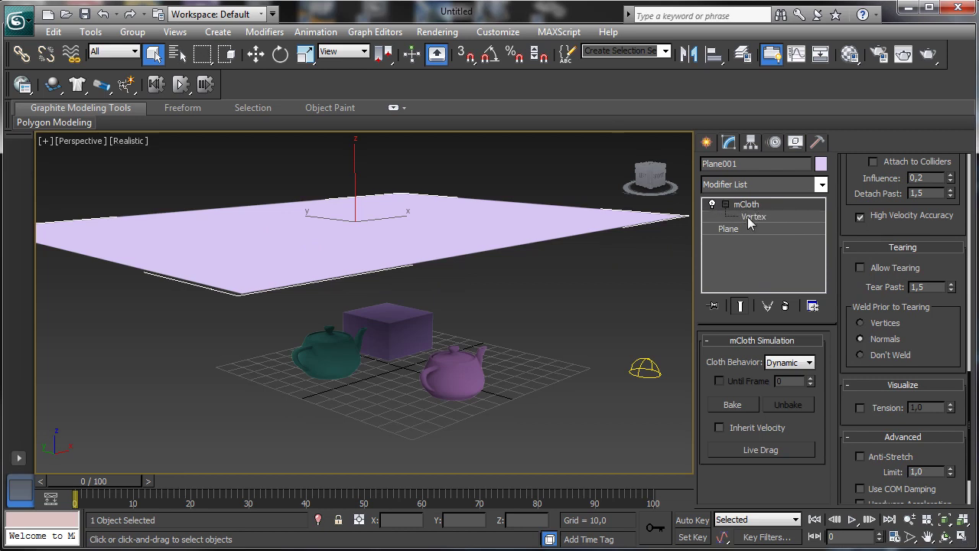
left_click(765, 218)
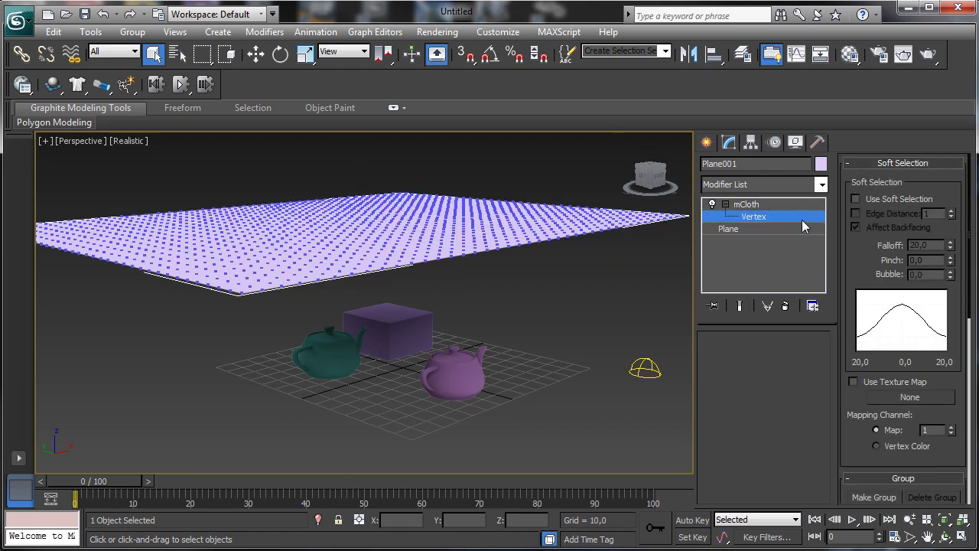
left_click_drag(527, 281, 604, 192)
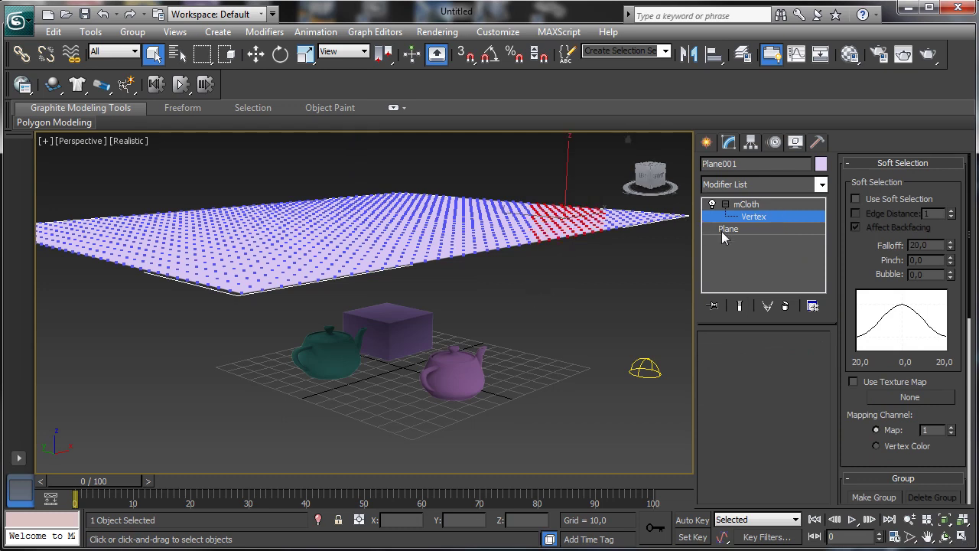
scroll(863, 443, "down", 5)
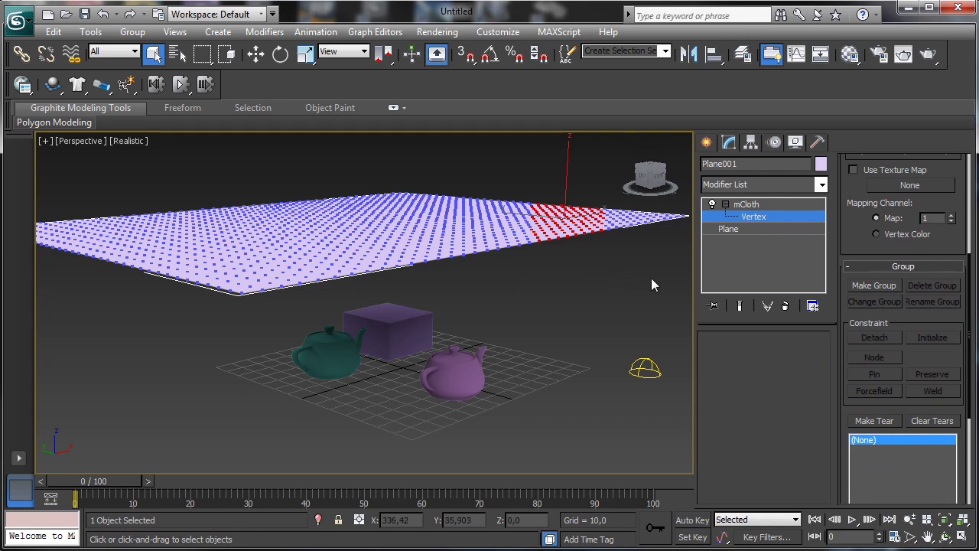
left_click(768, 217)
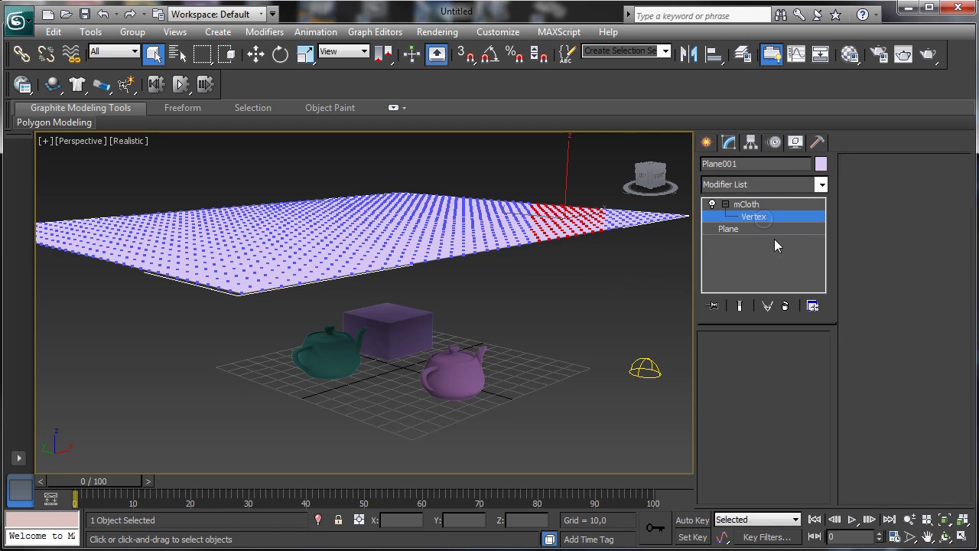
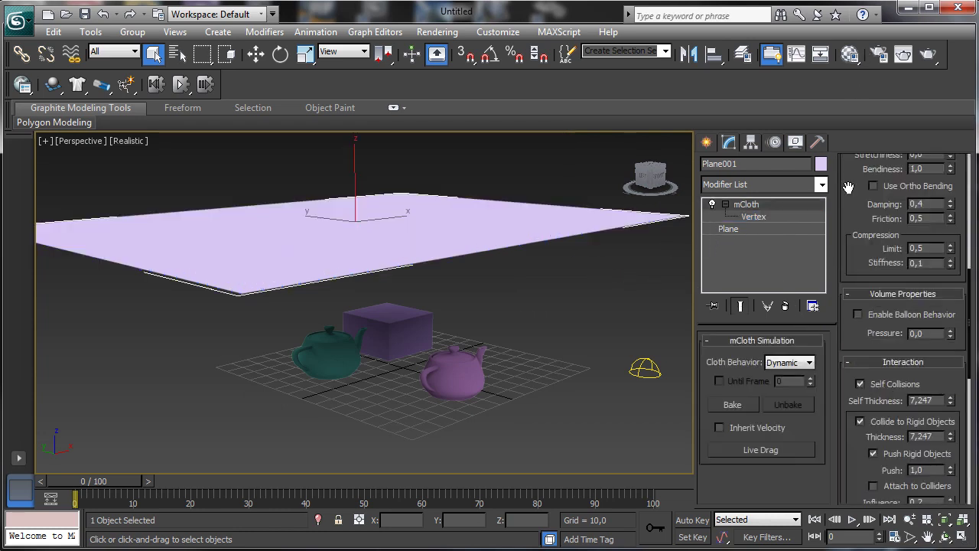
- Review the object-level mCloth parameters down to the Advanced settings and back up to Forces
left_click_drag(857, 388, 861, 119)
left_click_drag(943, 304, 930, 153)
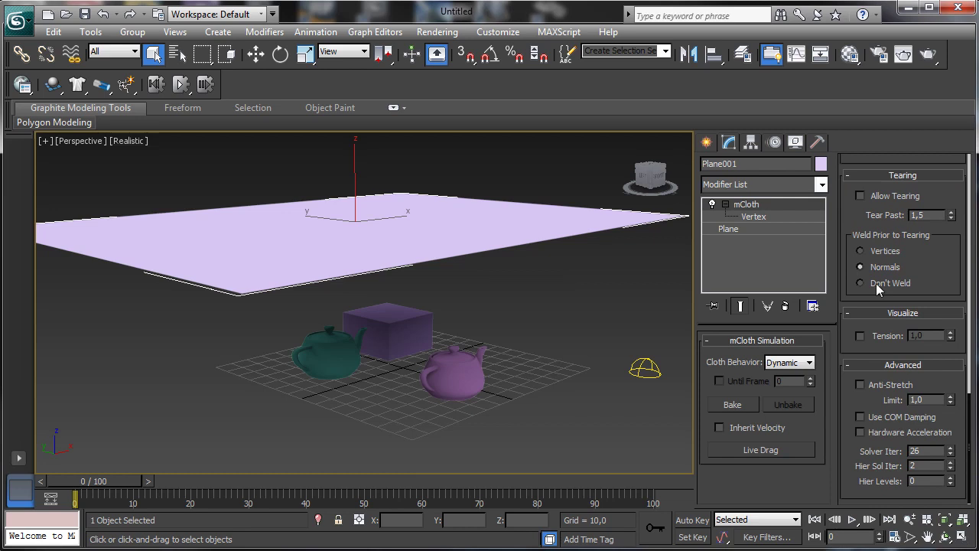
left_click_drag(953, 253, 823, 440)
left_click_drag(861, 210, 865, 550)
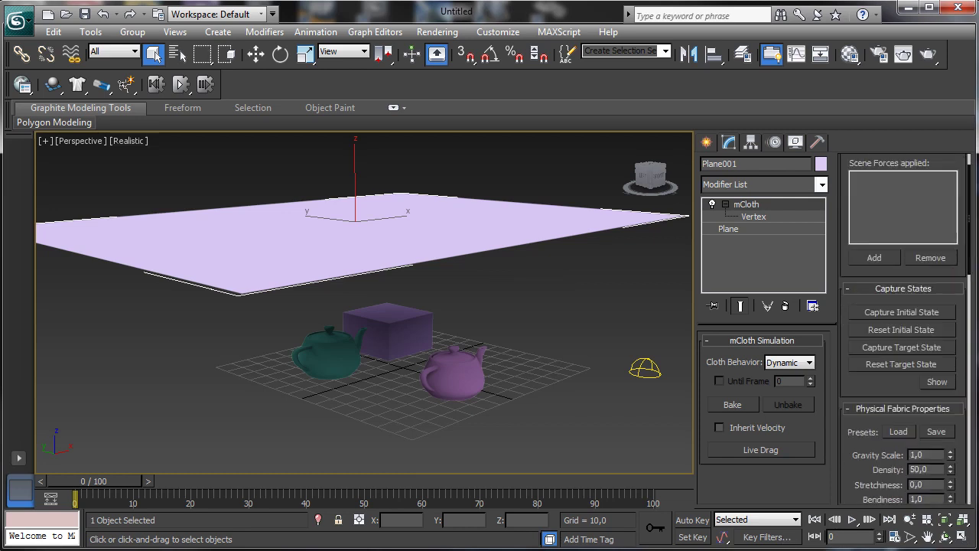
left_click_drag(842, 188, 842, 225)
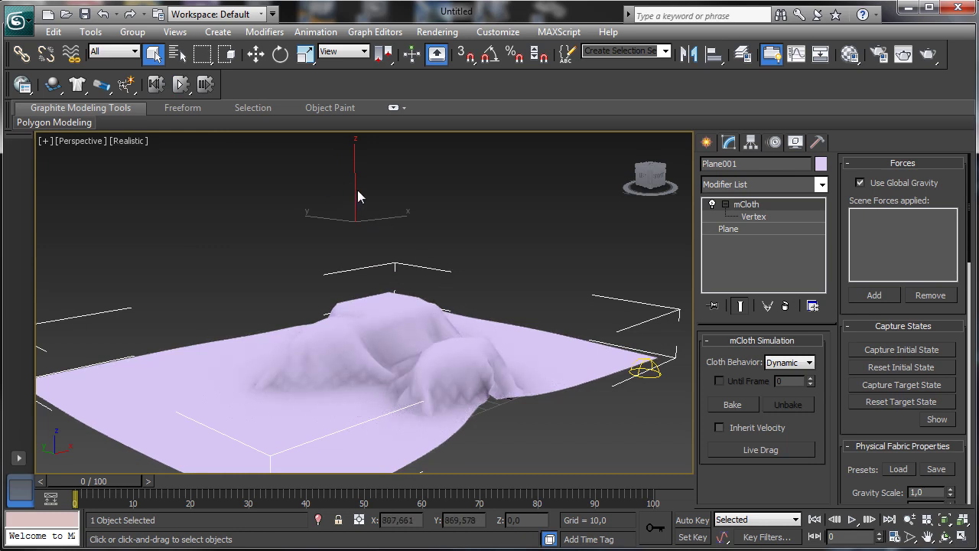
- Reset the simulation to remove the plane's mCloth modifier, and set its subdivision to 112 length and 121 width segments
left_click(155, 84)
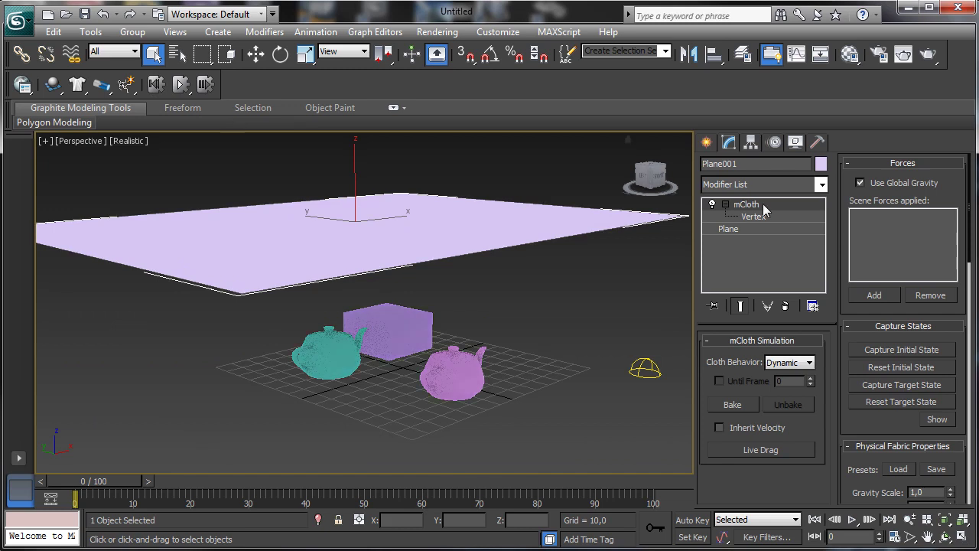
left_click(787, 305)
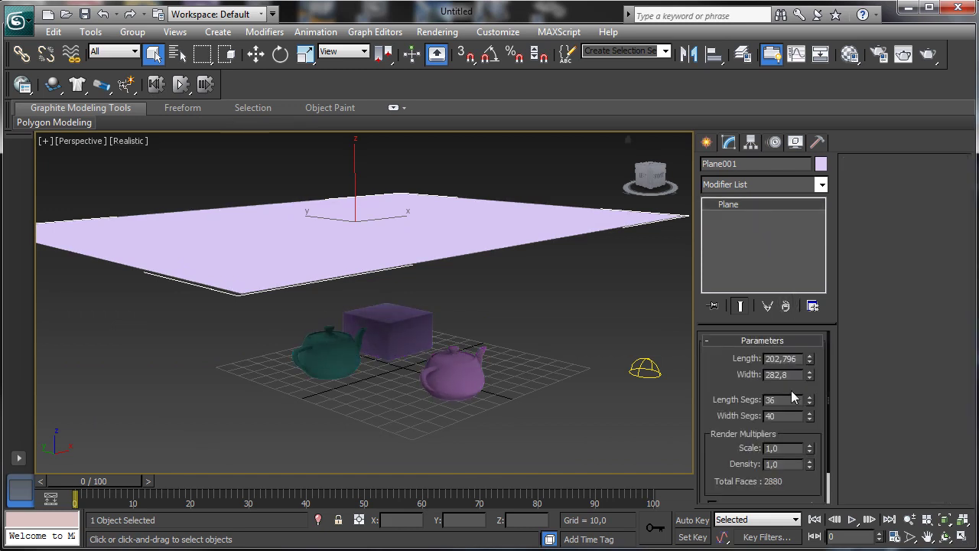
mouse_move(812, 397)
left_mouse_down()
mouse_move(810, 375)
mouse_move(810, 402)
mouse_move(807, 387)
mouse_move(797, 390)
mouse_move(809, 390)
left_mouse_up()
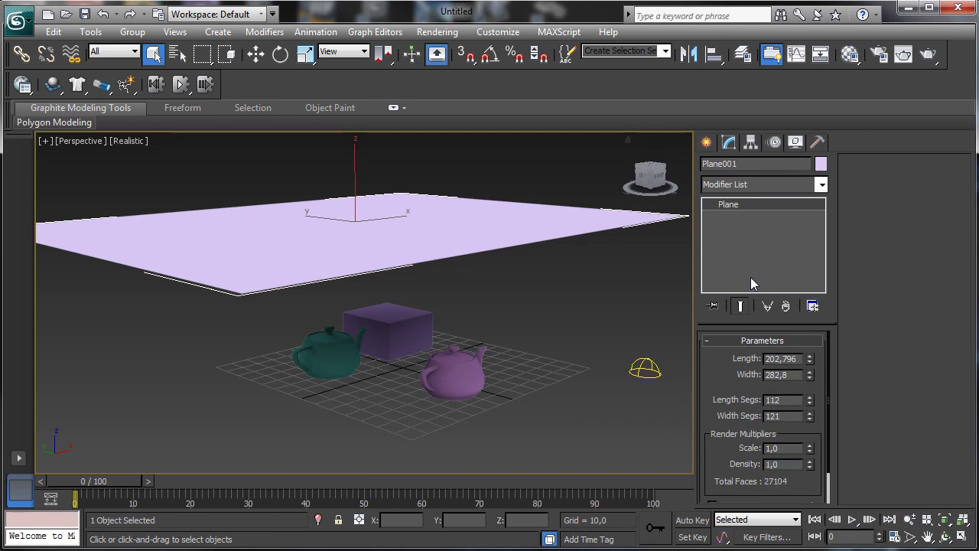
- Reapply mCloth to the more densely subdivided plane and load the Cotton fabric preset
left_click_drag(78, 86, 81, 133)
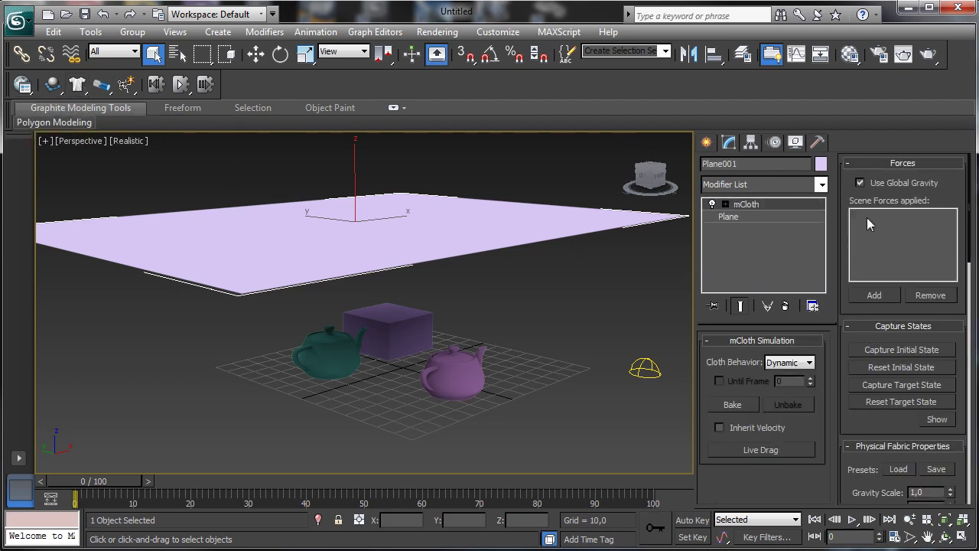
left_click(895, 469)
double_click(47, 62)
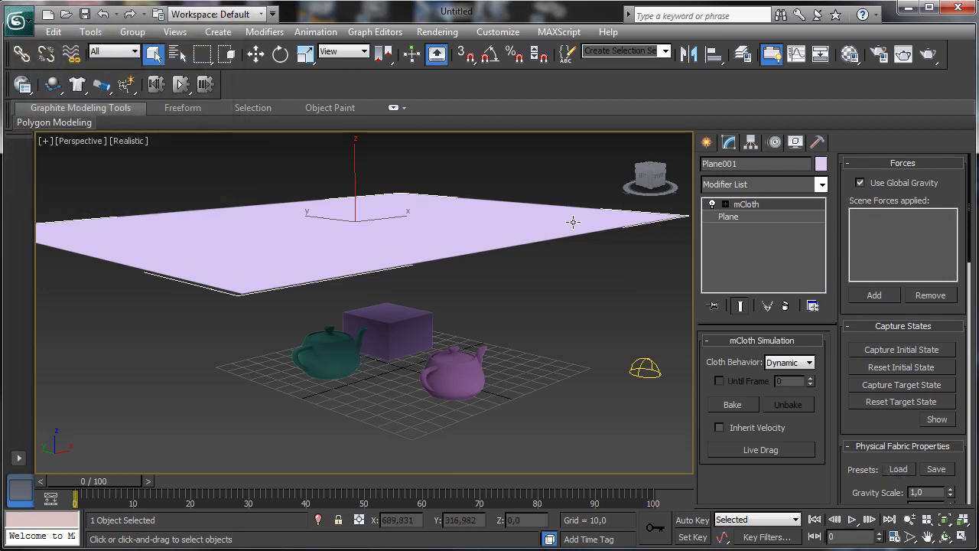
- Simulate the denser cloth falling over the box and teapots, stop the simulation, and inspect the draped folds from another angle
left_click(181, 84)
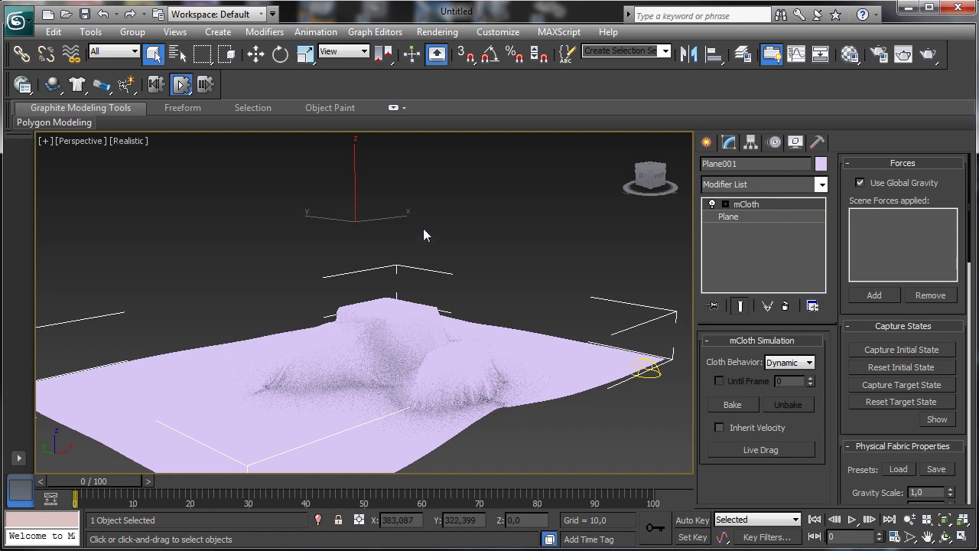
left_click(180, 85)
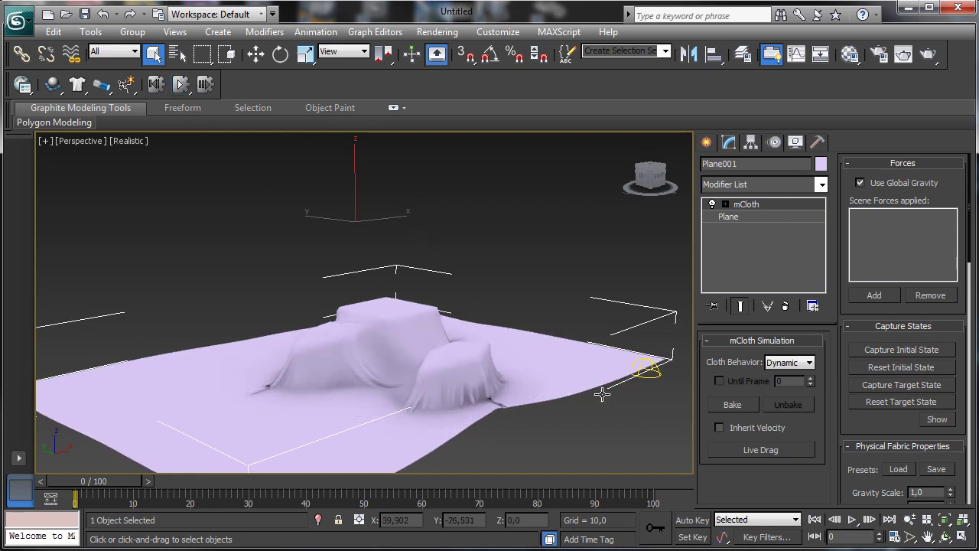
left_click(945, 539)
left_click_drag(302, 349, 481, 368)
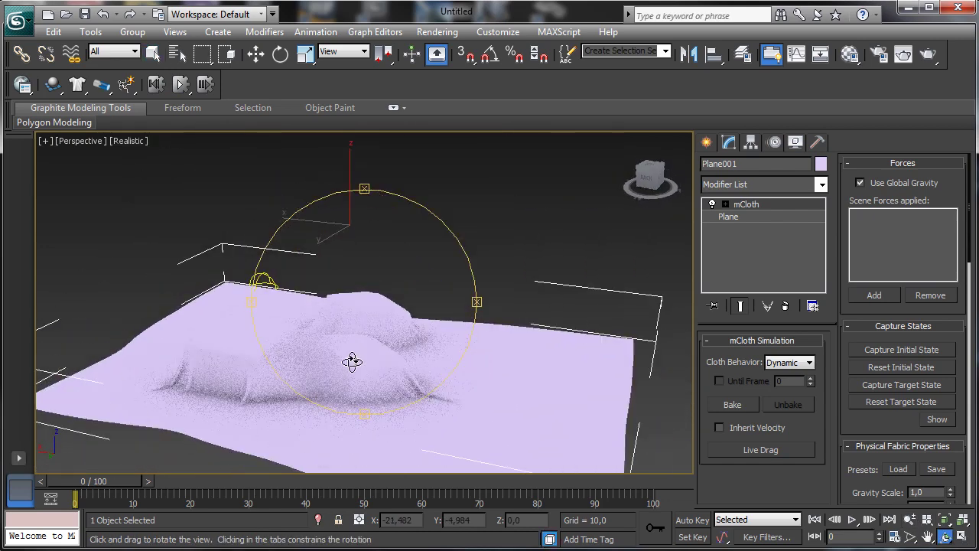
left_click(908, 519)
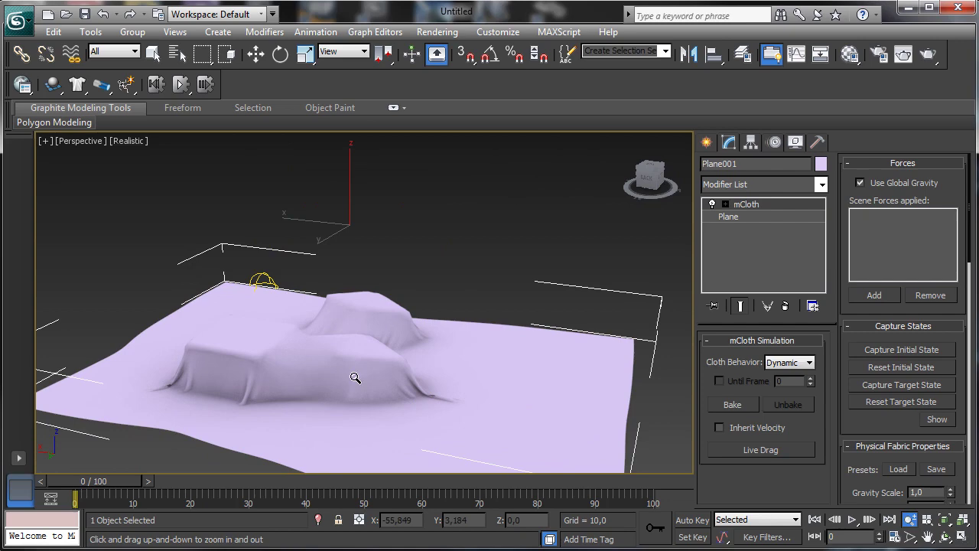
left_click_drag(355, 377, 280, 357)
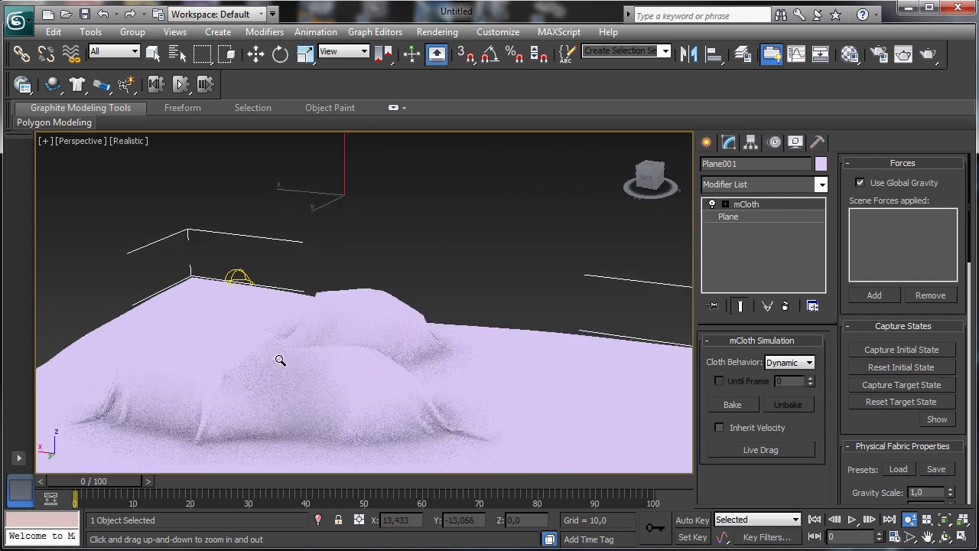
left_click(926, 537)
left_click_drag(455, 436, 465, 311)
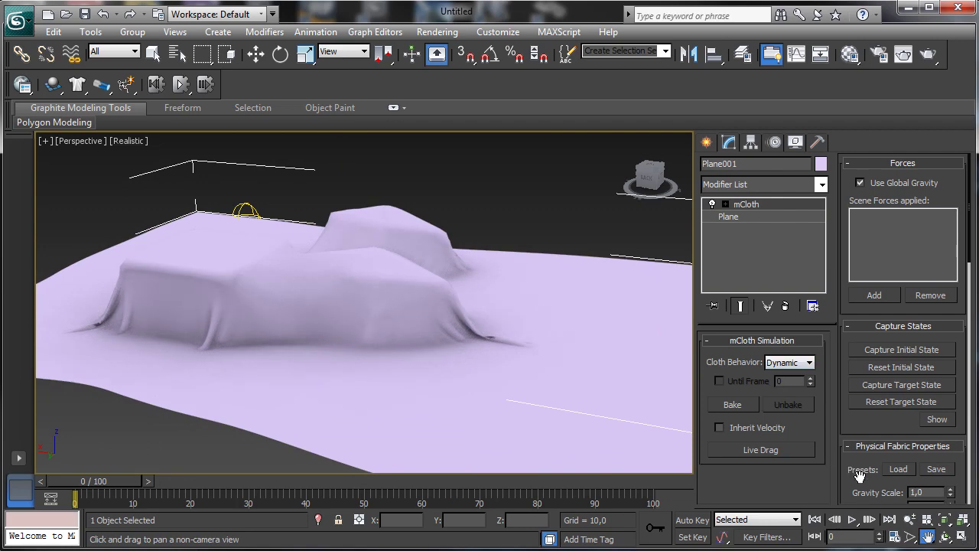
left_click(909, 521)
left_click_drag(453, 324, 465, 354)
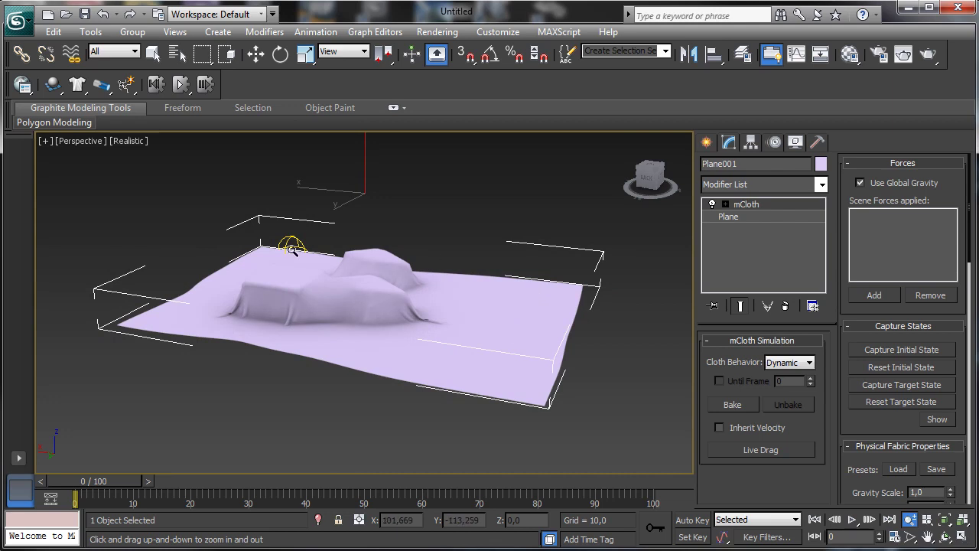
- Reset the simulation and turn off Use Ground Collisions in the MassFX scene settings
left_click(153, 86)
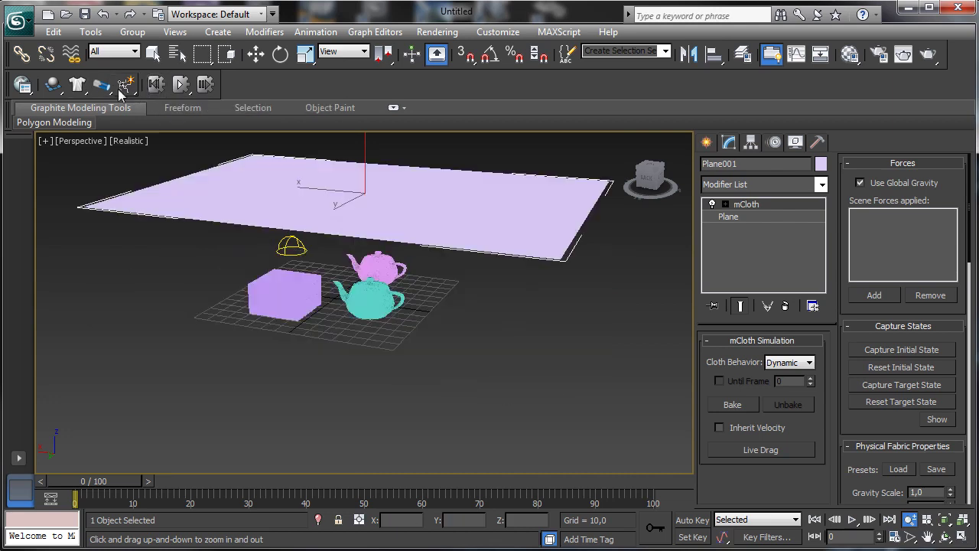
left_click(22, 84)
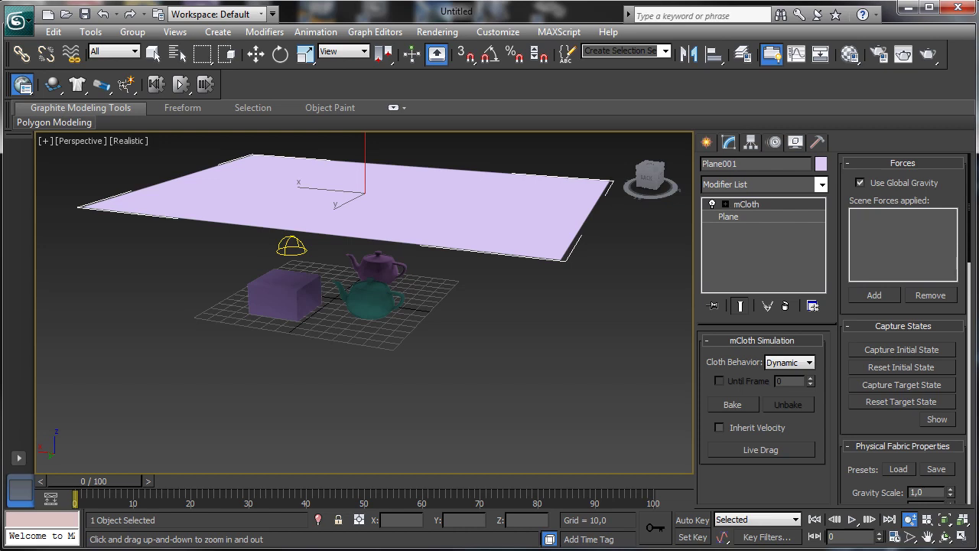
left_click_drag(647, 91, 595, 148)
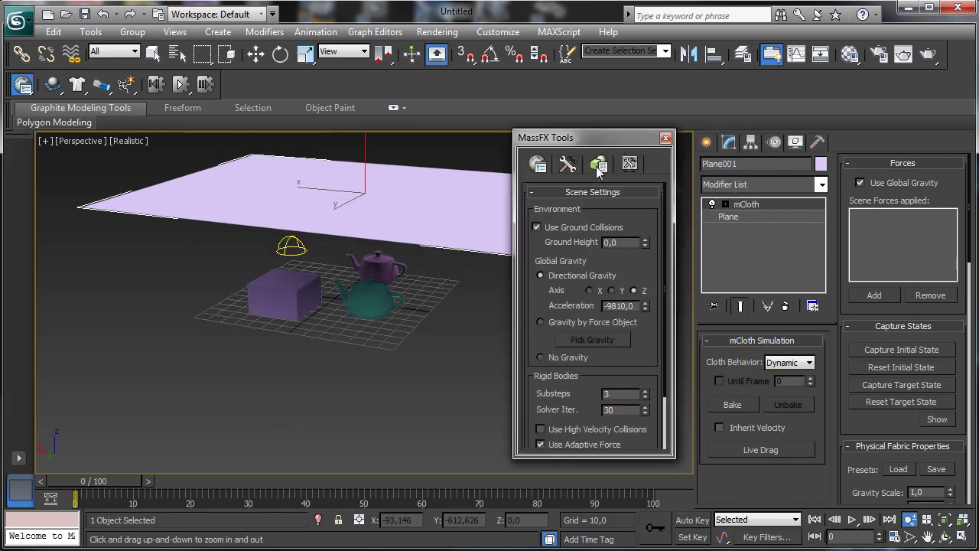
left_click(567, 228)
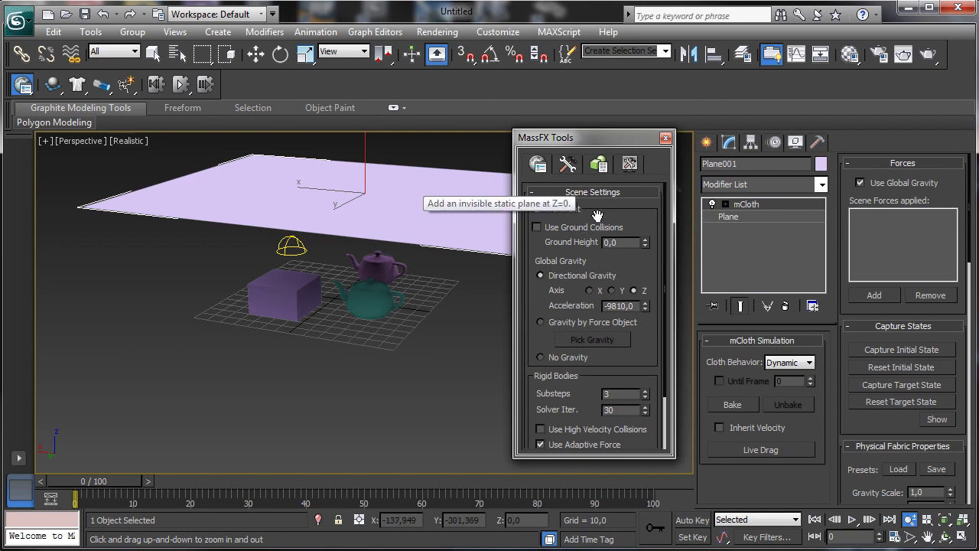
left_click(665, 138)
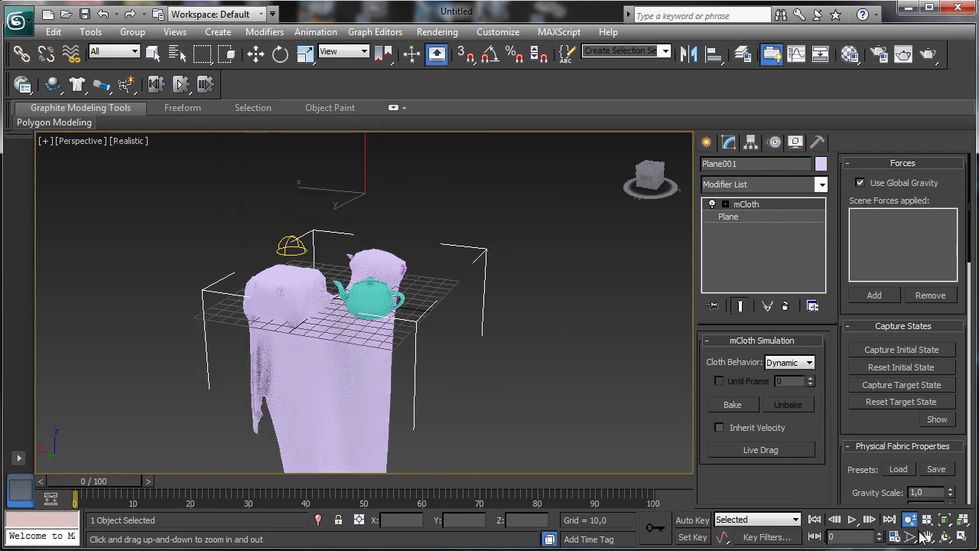
- Inspect the cloth simulated without ground collisions from another side, and reset the simulation
left_click(946, 538)
left_click_drag(333, 340, 431, 339)
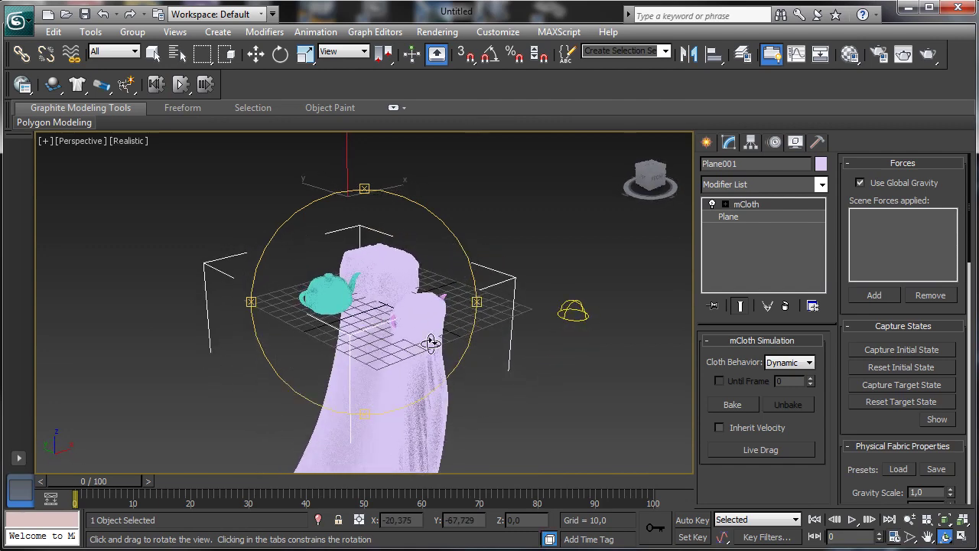
left_click(156, 85)
- Create a flat box beneath the existing box and teapots, about 134 long, 148 wide and -12 high
left_click(706, 142)
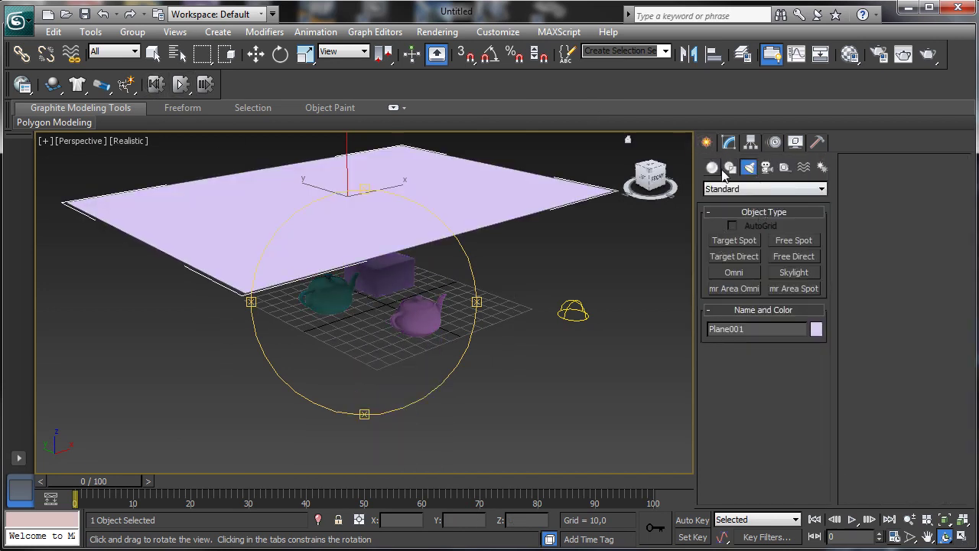
left_click(712, 167)
left_click(734, 241)
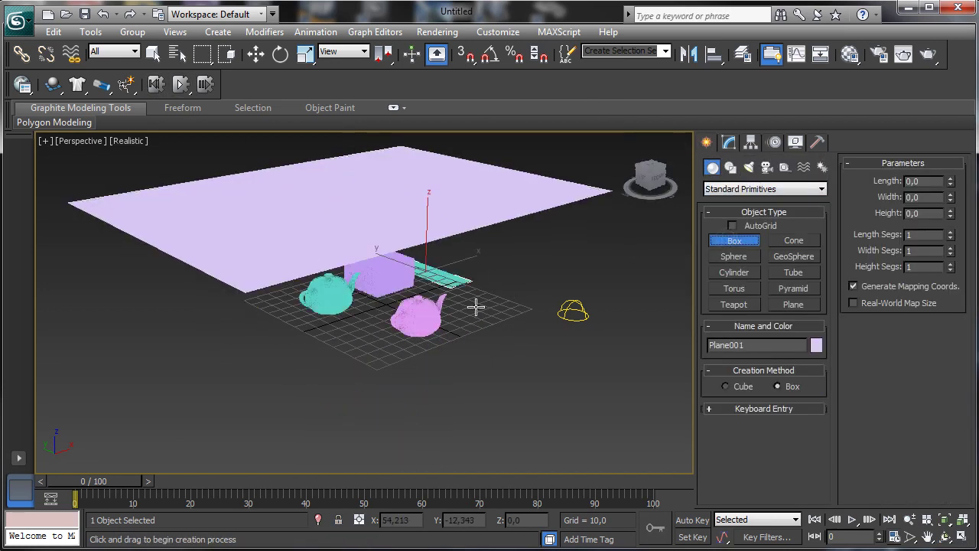
left_click_drag(476, 306, 380, 367)
left_click(380, 392)
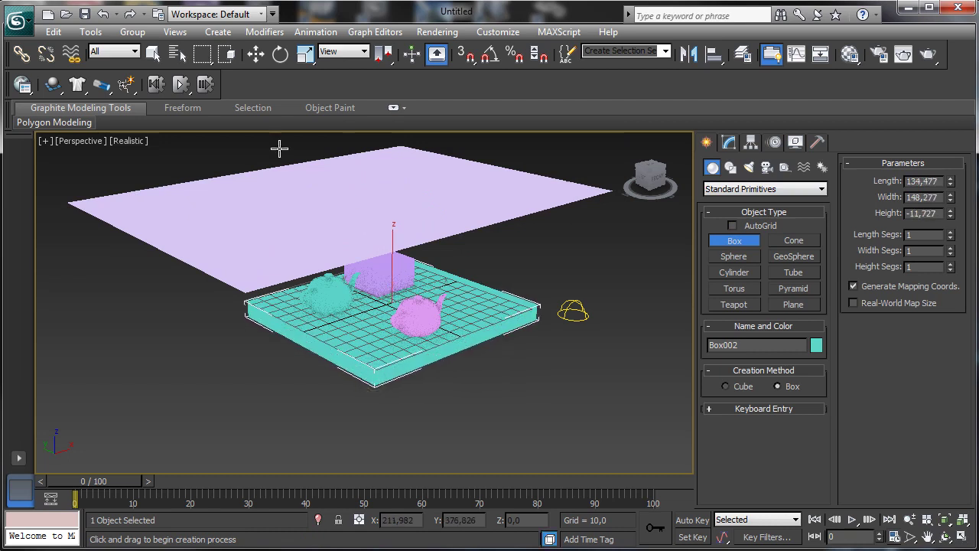
left_click(152, 53)
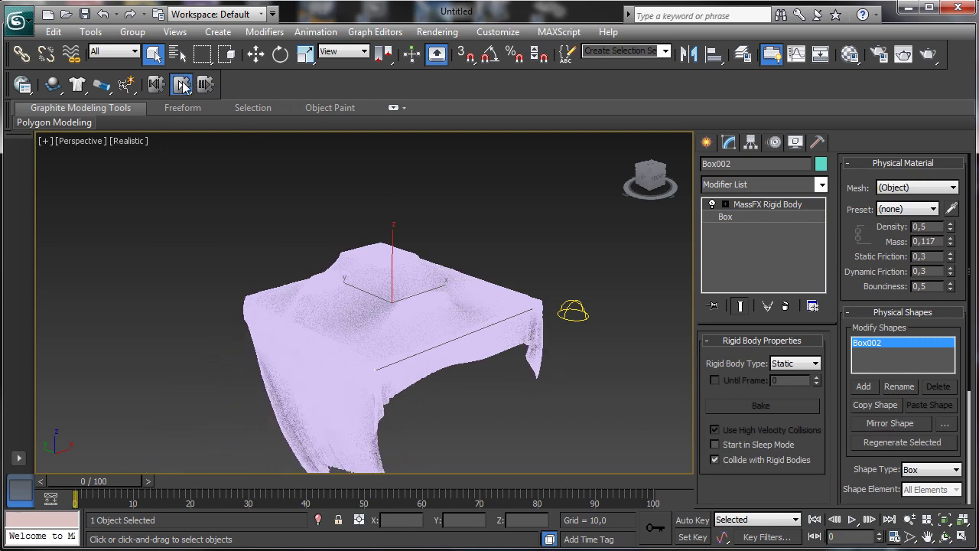
- Examine how the simulated cloth drapes over the flat box, the small box and the teapots from close up and from several sides
left_click(910, 519)
left_click_drag(403, 331, 405, 295)
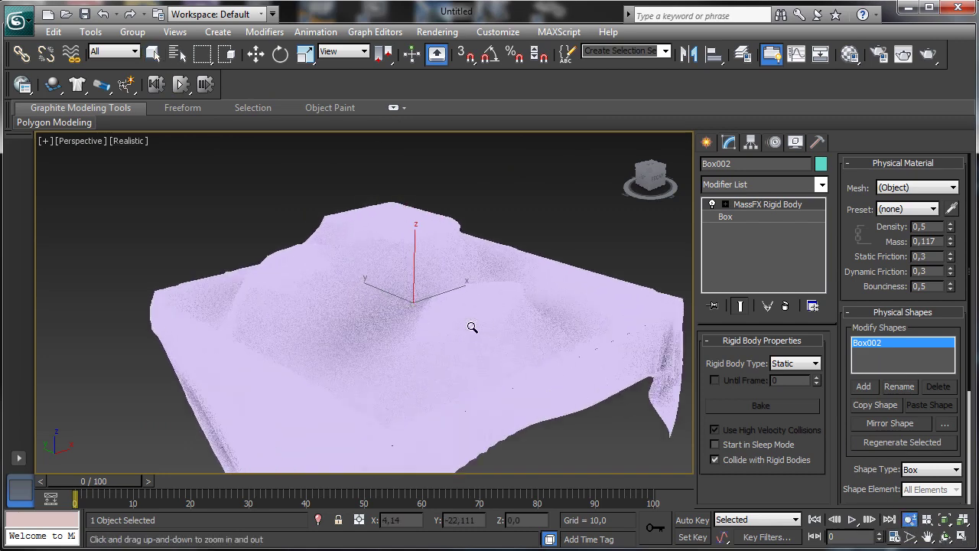
left_click(922, 534)
left_click_drag(397, 370, 395, 308)
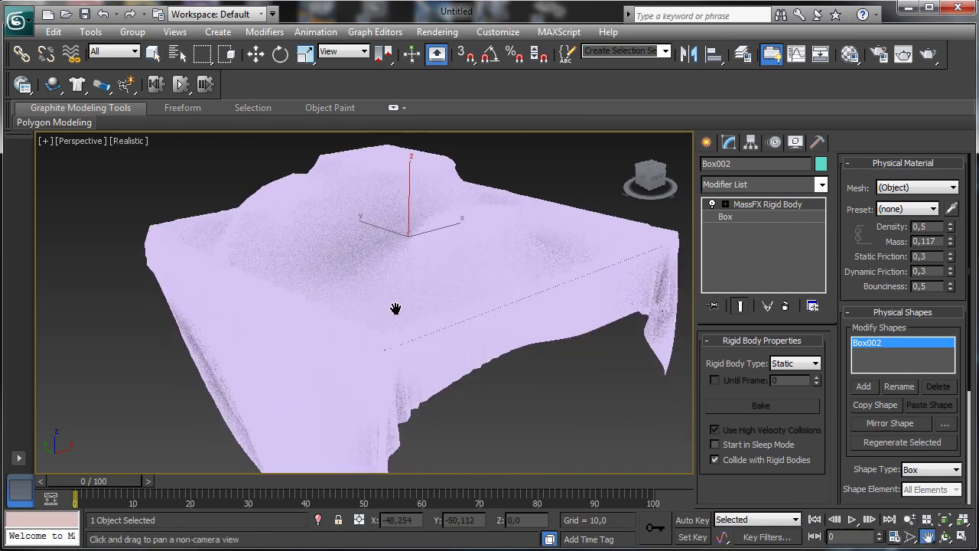
left_click(947, 538)
left_click_drag(298, 314, 456, 302)
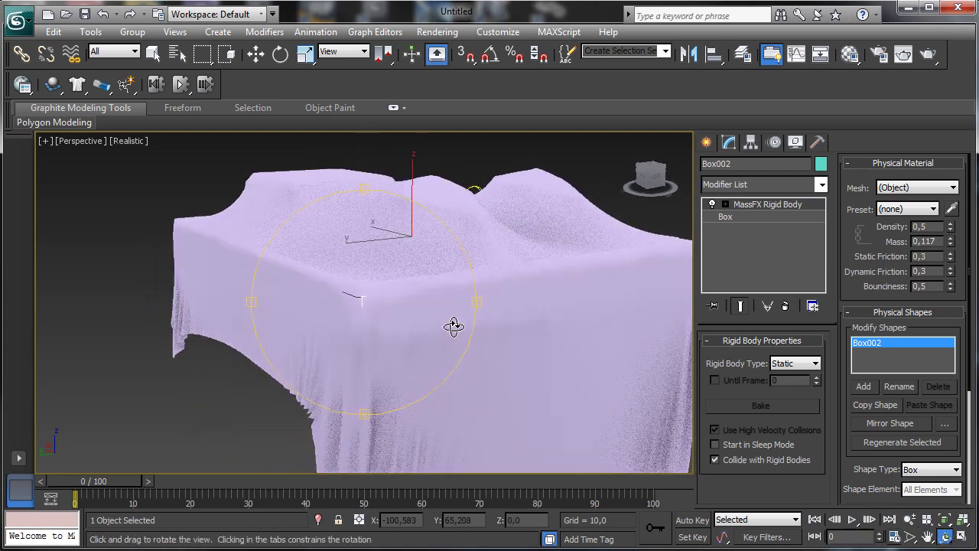
left_click(925, 538)
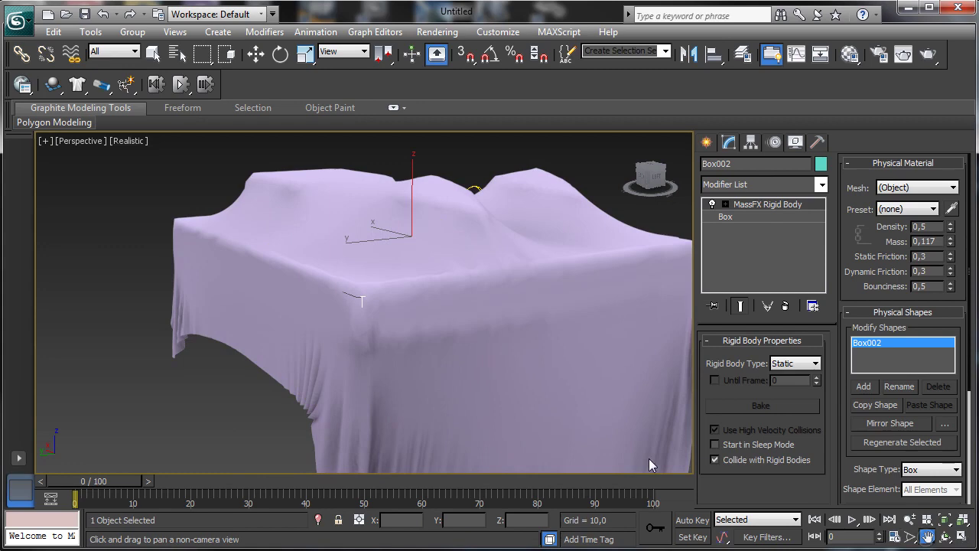
left_click_drag(411, 321, 350, 328)
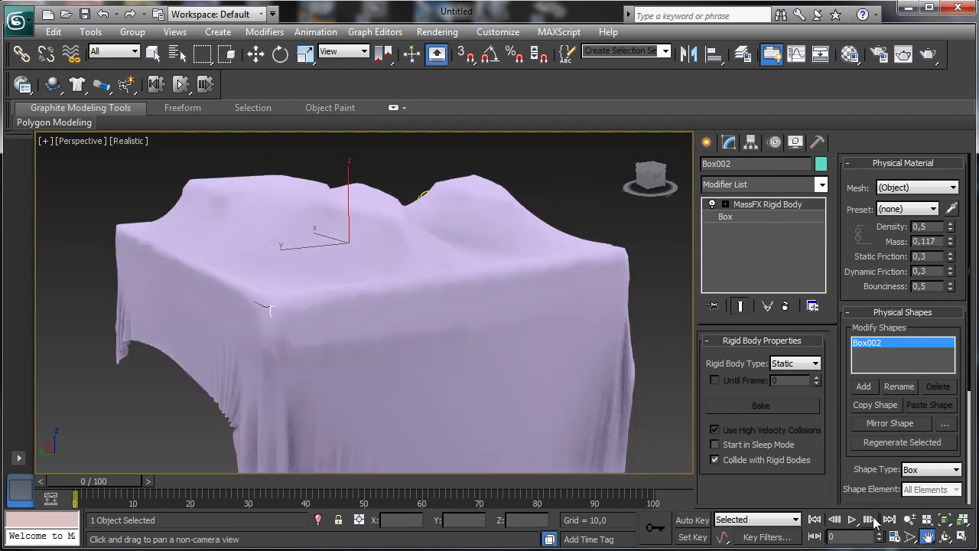
left_click(909, 519)
left_click_drag(346, 292, 361, 312)
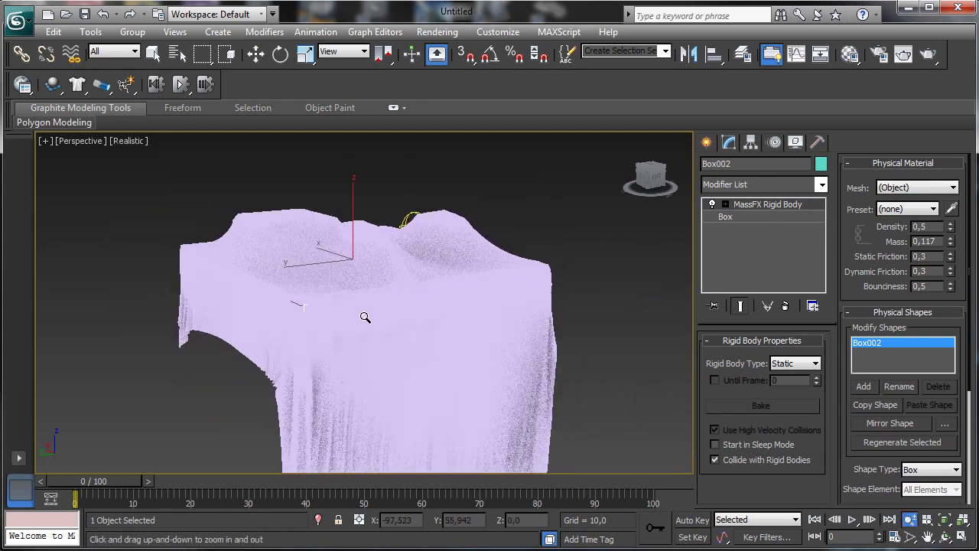
key("q")
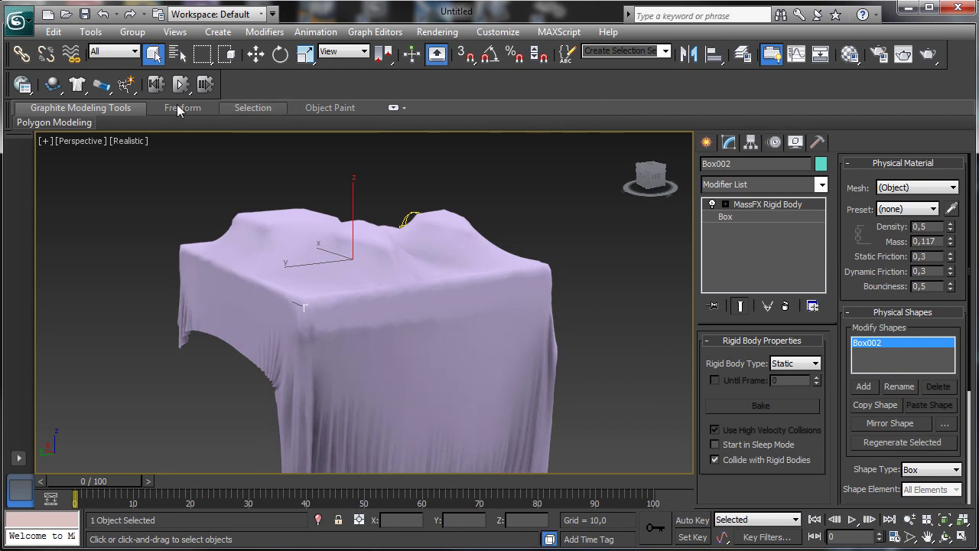
- Reset the simulation and select Plane001 by name from the scene objects
left_click(156, 85)
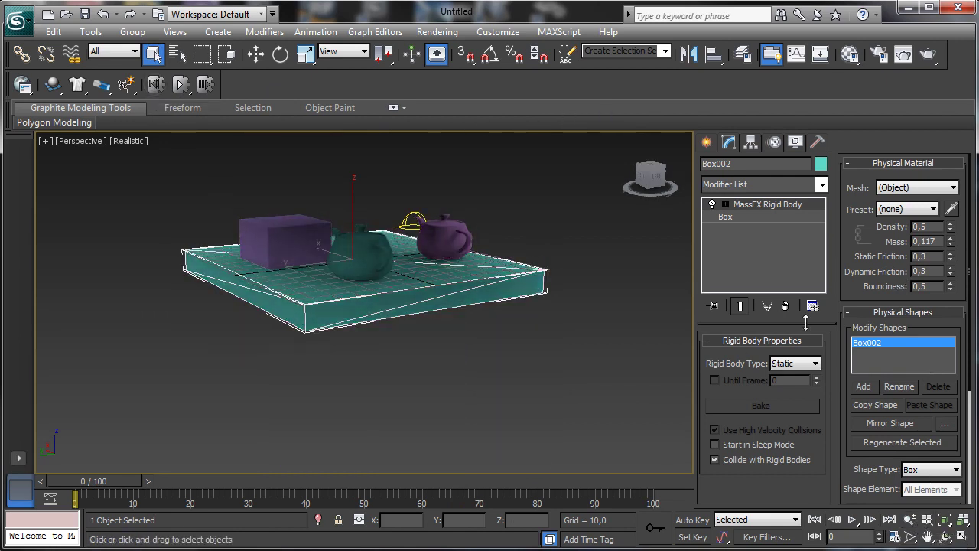
scroll(863, 240, "down", 3)
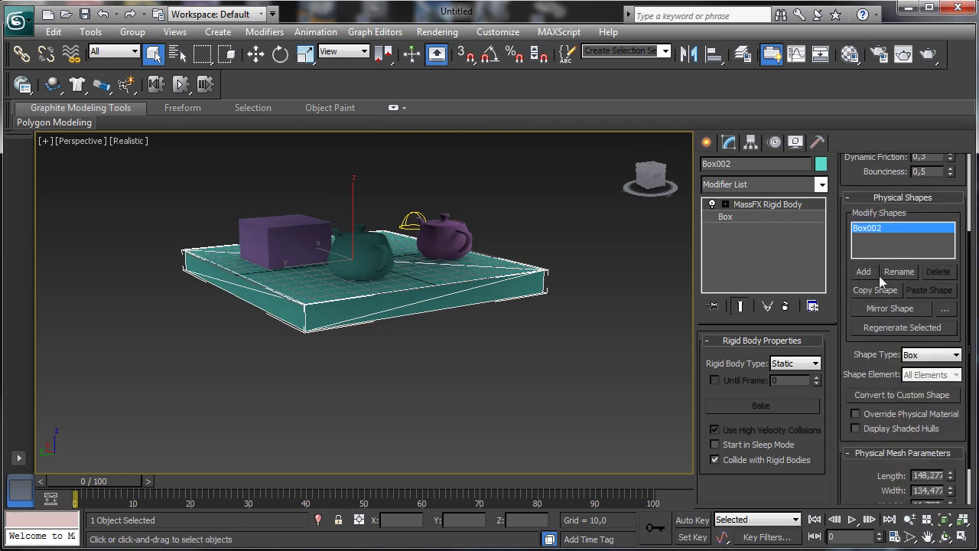
left_click_drag(857, 356, 852, 308)
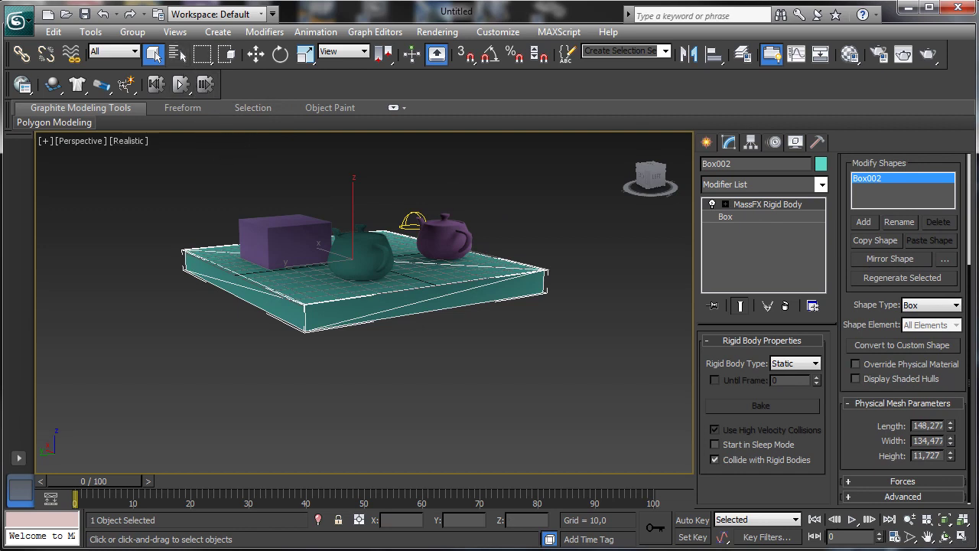
left_click(177, 53)
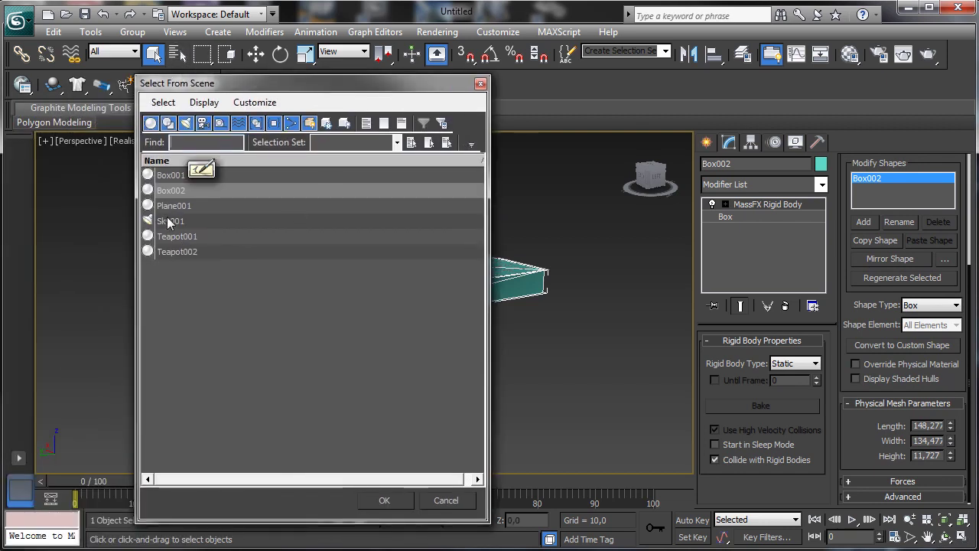
double_click(179, 205)
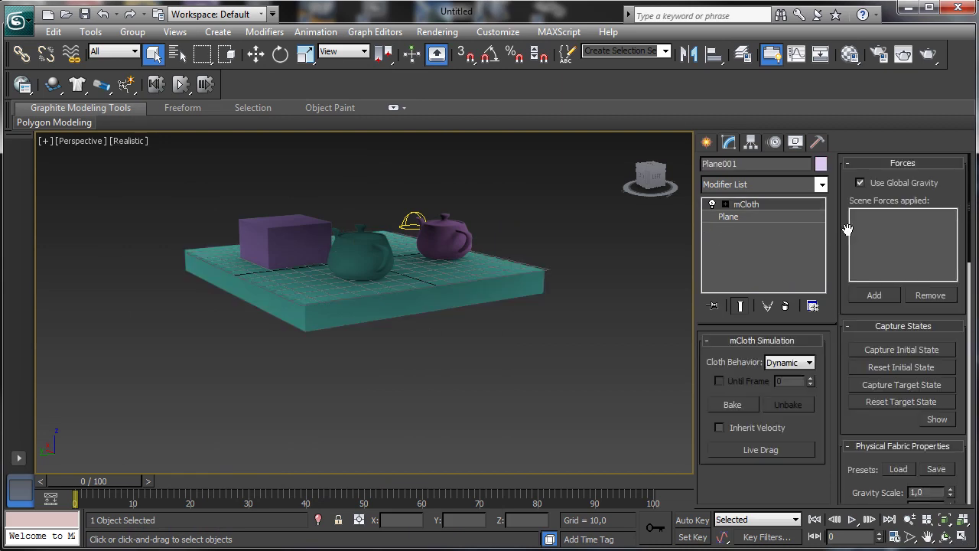
- Run Live Drag on the plane's mCloth, pull the draped cloth's corner outward, and end Live Drag
left_click(776, 450)
left_click(767, 452)
left_click_drag(500, 218, 144, 327)
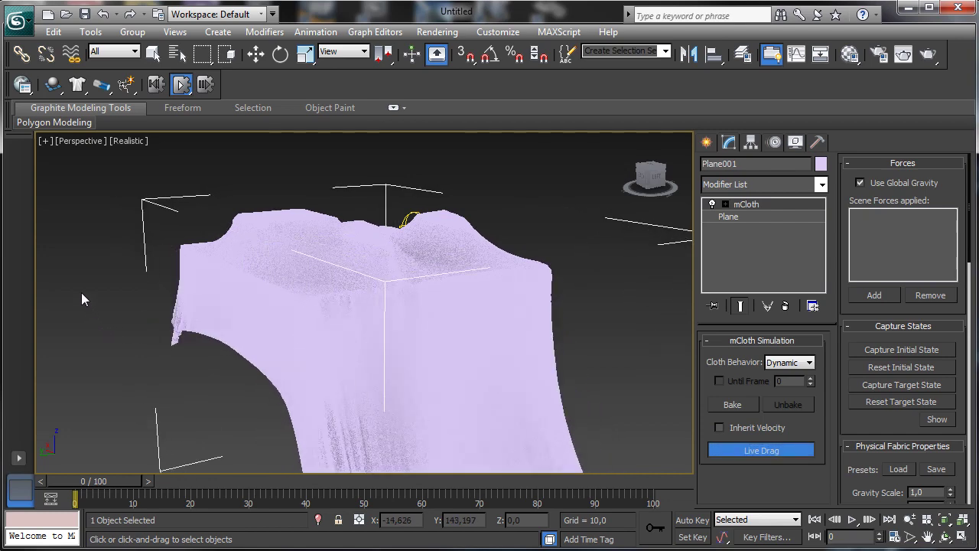
left_click_drag(201, 322, 64, 297)
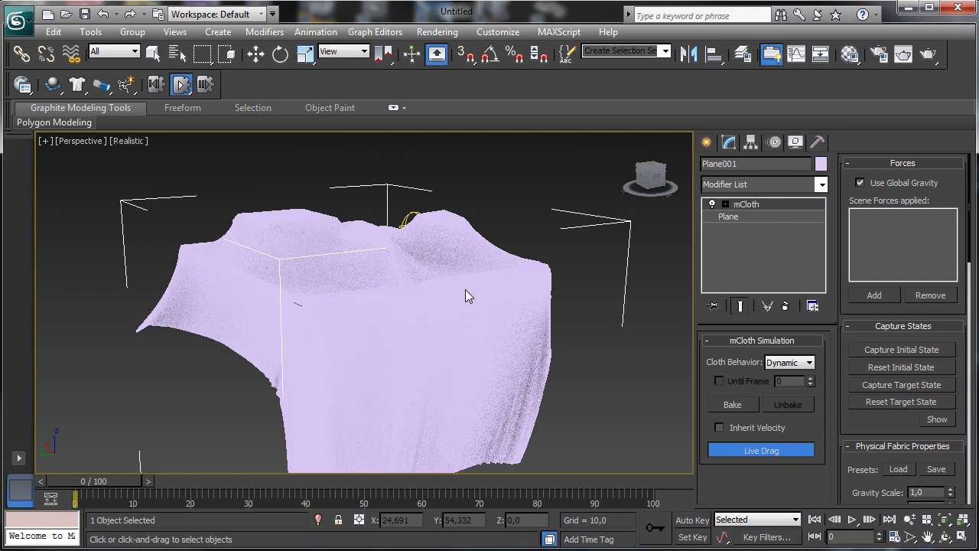
left_click(769, 449)
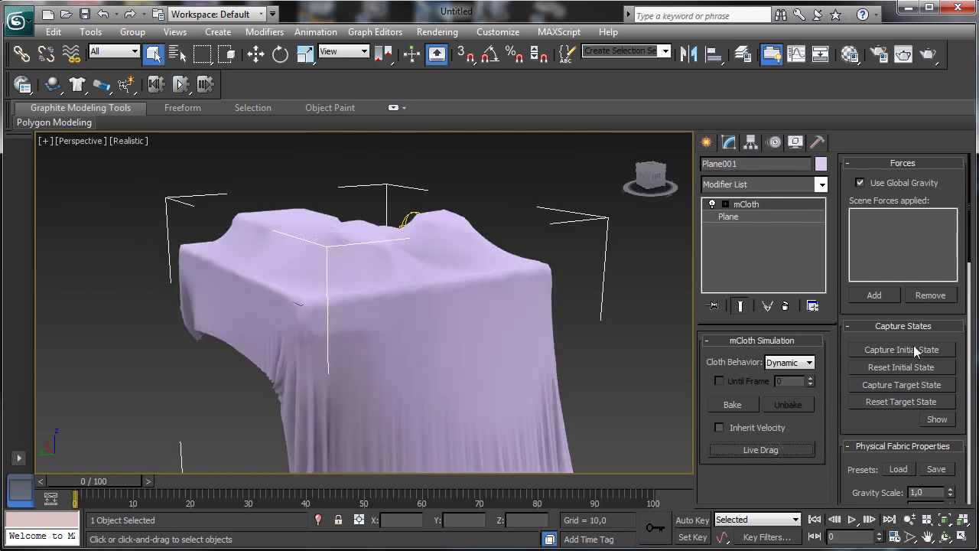
- Look through the plane's mCloth fabric, volume and interaction properties, and reset the simulation
left_click_drag(862, 423, 892, 183)
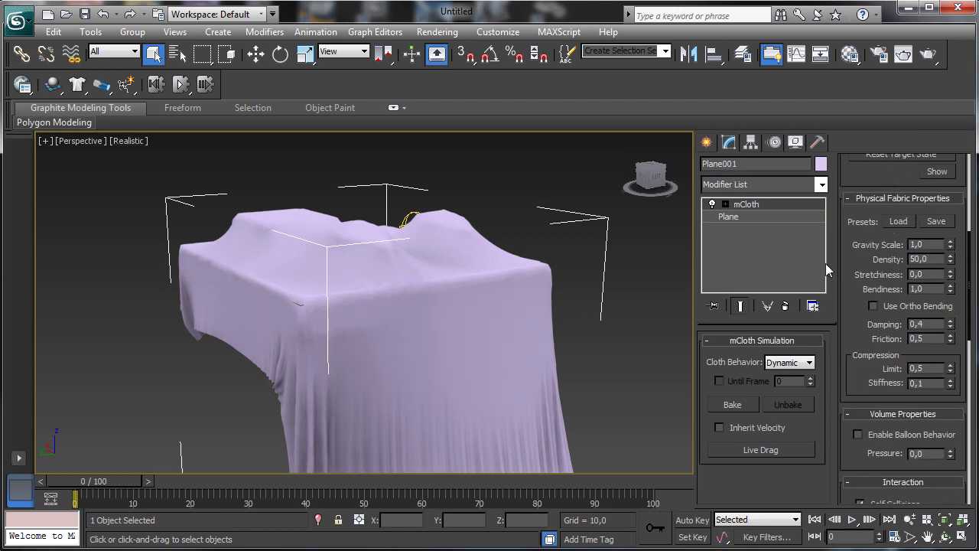
scroll(872, 289, "down", 4)
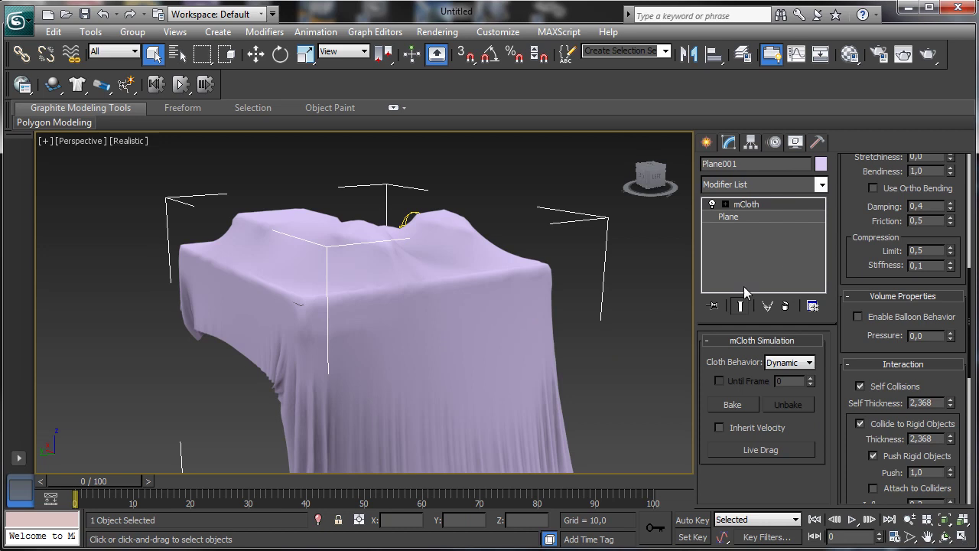
left_click(909, 519)
left_click_drag(680, 431, 683, 497)
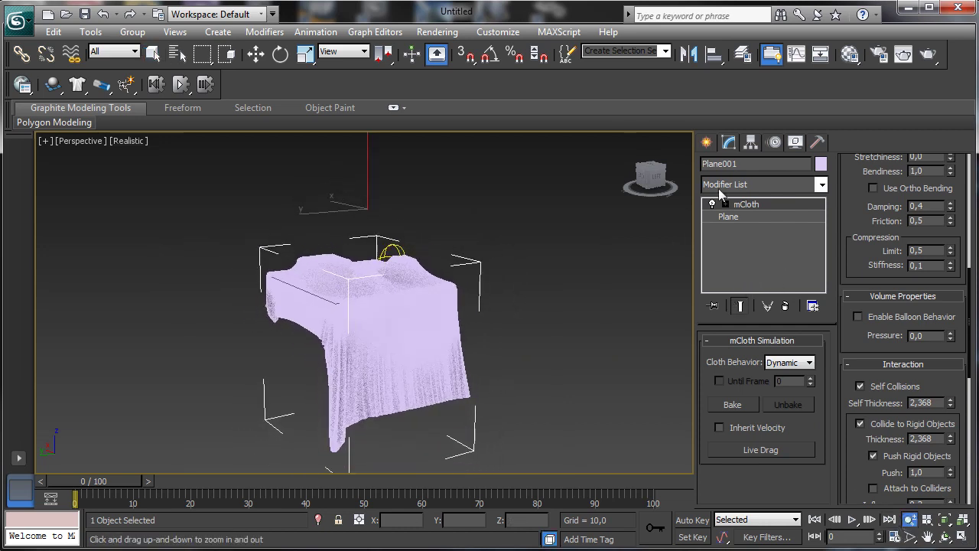
left_click(704, 143)
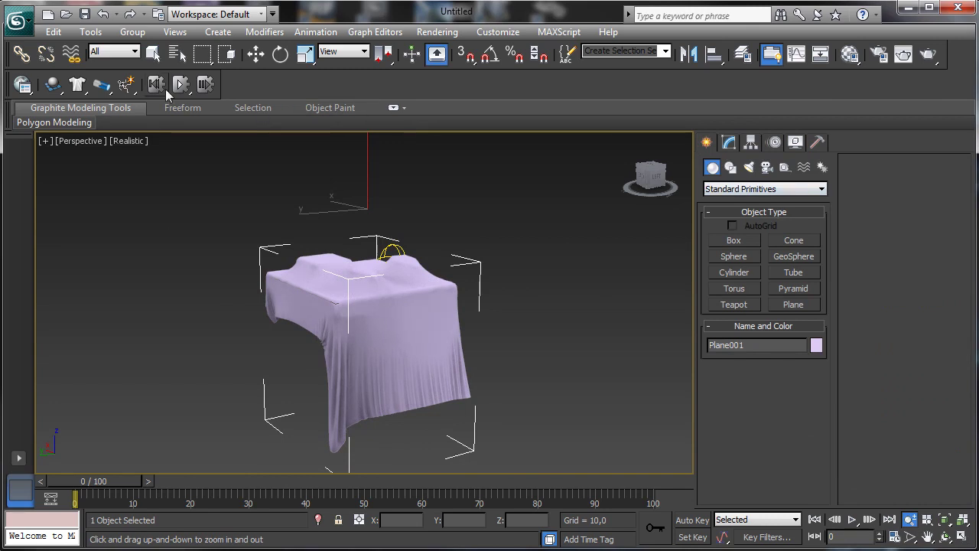
left_click(163, 87)
- Create a sphere with a radius of about 26 beside the flat box
left_click(735, 242)
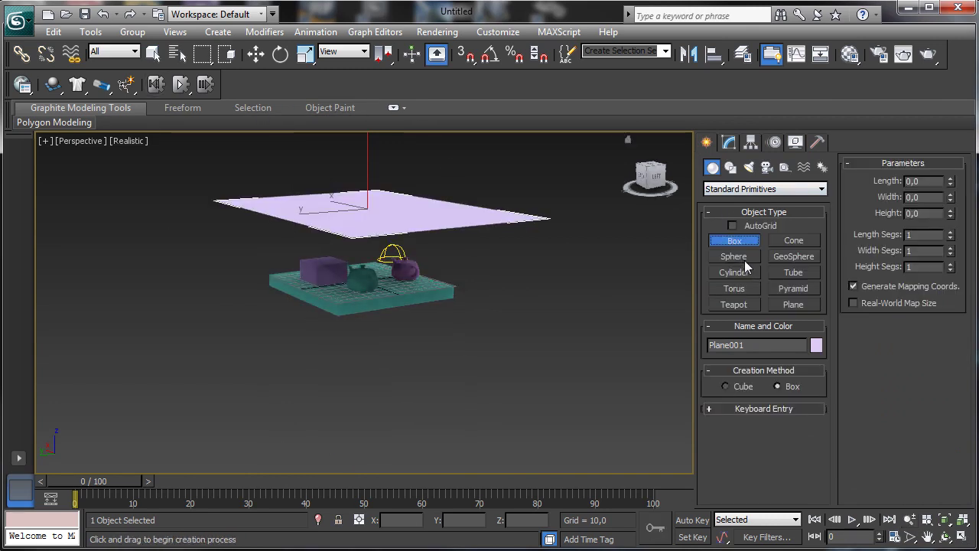
left_click(745, 258)
left_click_drag(499, 414, 545, 419)
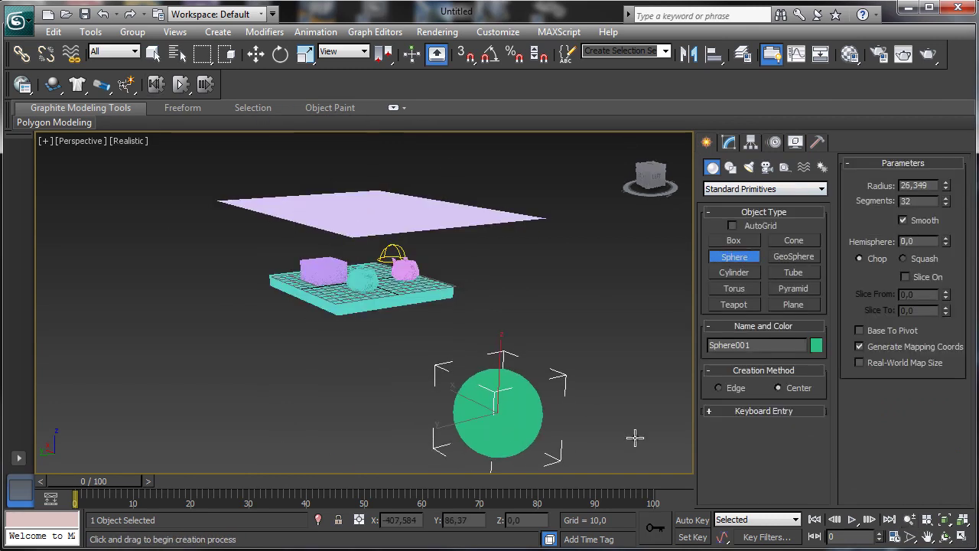
- Move the sphere below and well to one side of the flat box, to about X -416, Y 6, Z -83
key("alt+w")
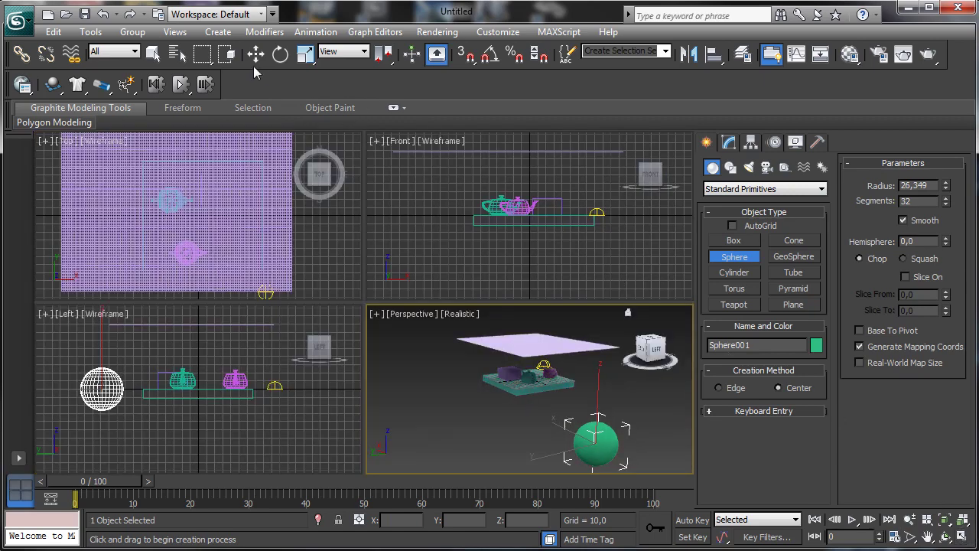
left_click(255, 54)
left_click(164, 350)
left_click_drag(121, 369, 60, 433)
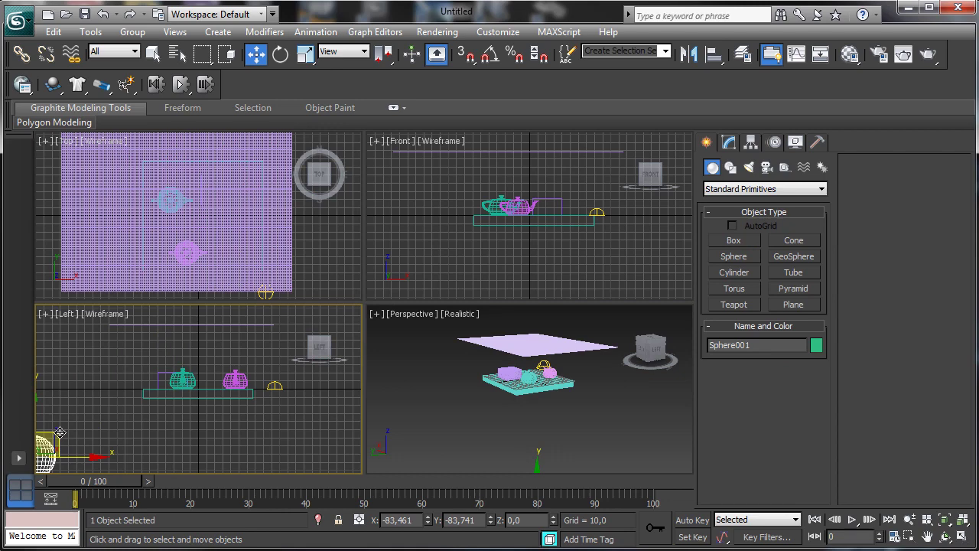
right_click(277, 241)
left_click(908, 520)
left_click_drag(229, 206, 223, 237)
left_click(153, 53)
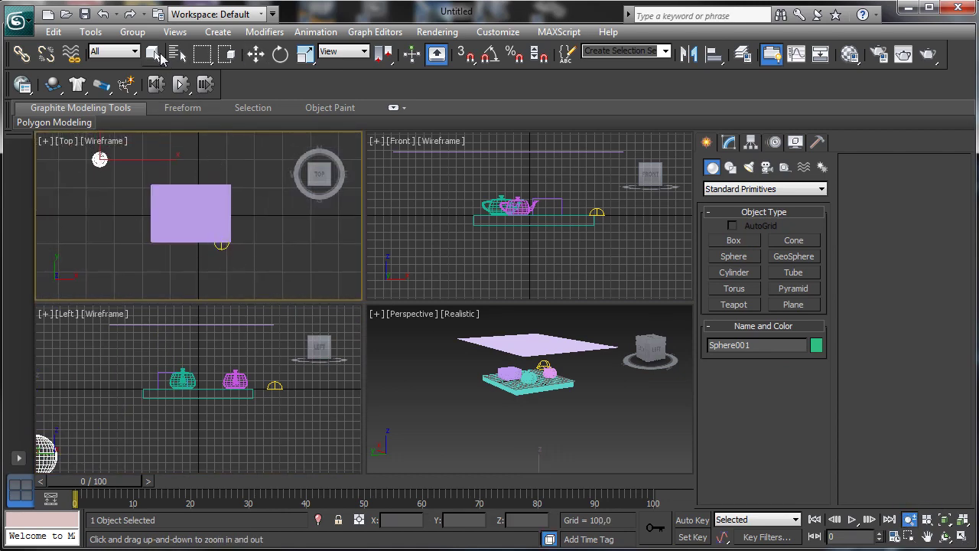
left_click(255, 54)
left_click_drag(99, 158, 109, 197)
right_click(612, 398)
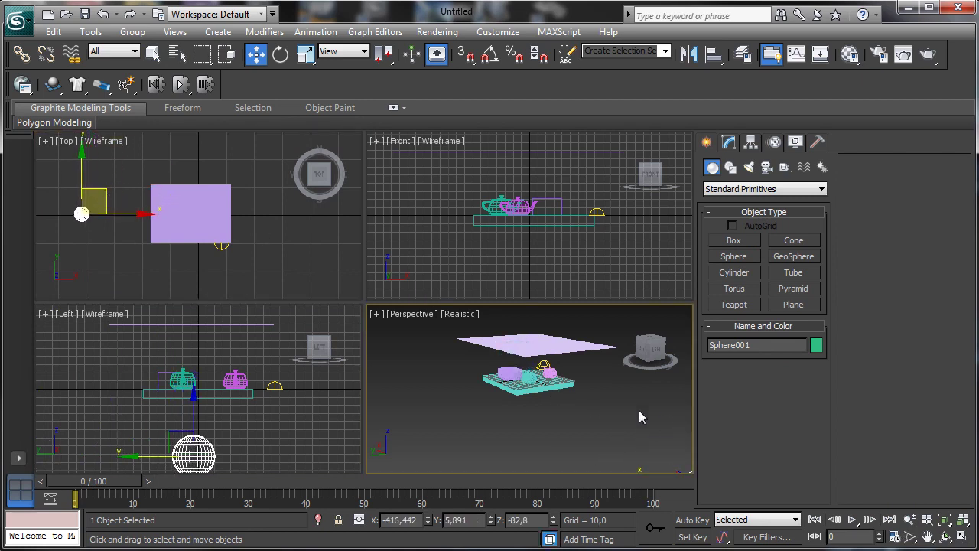
- Animate the sphere with Auto Key so that it travels along X to about 117 at frame 100
left_click(696, 523)
left_click_drag(97, 486, 312, 486)
key("w")
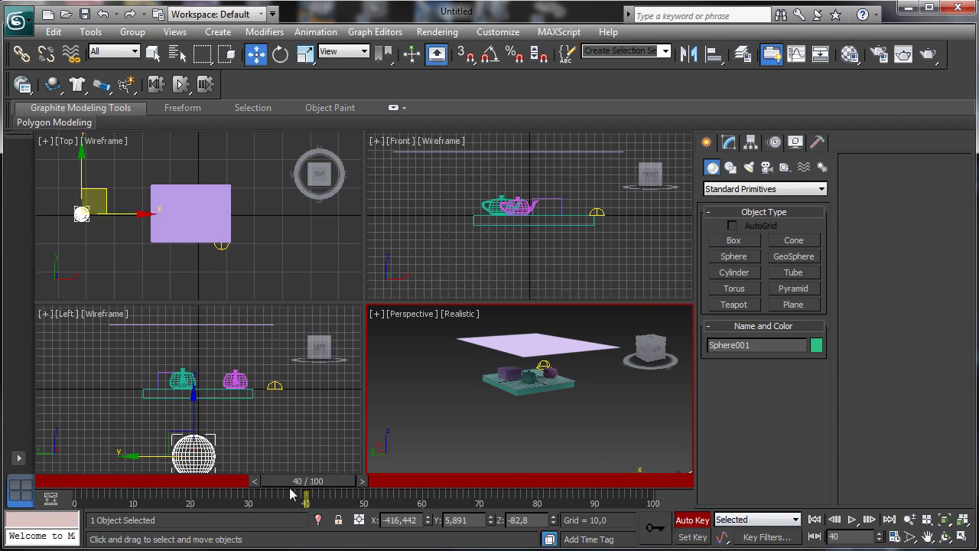
left_click_drag(321, 488, 667, 487)
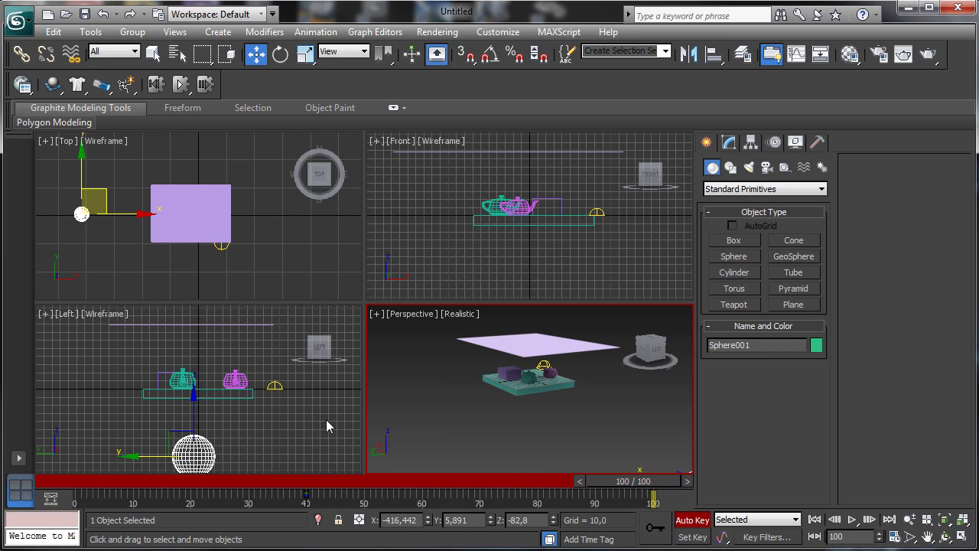
left_click_drag(138, 214, 286, 225)
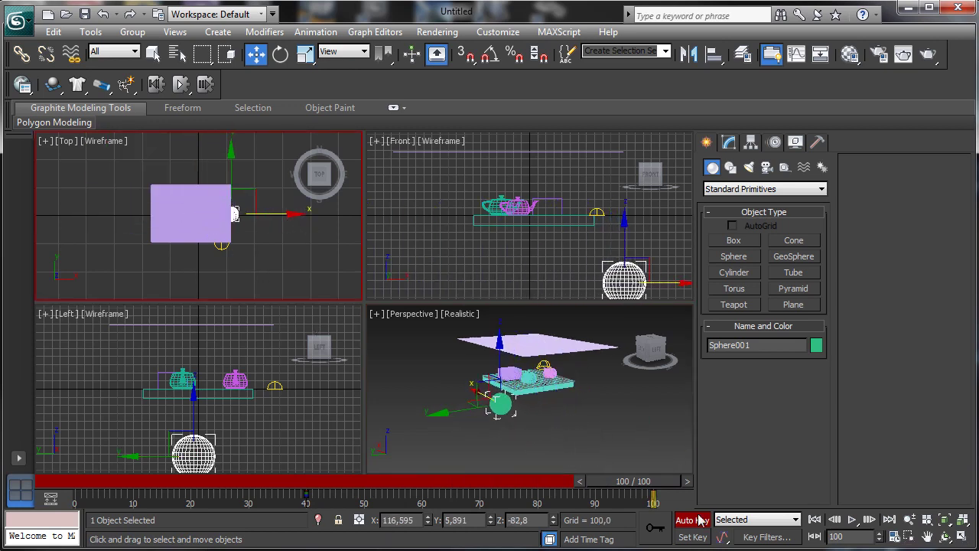
left_click(692, 520)
- Make the animated sphere a kinematic MassFX rigid body and maximize the Perspective view
left_click(496, 406)
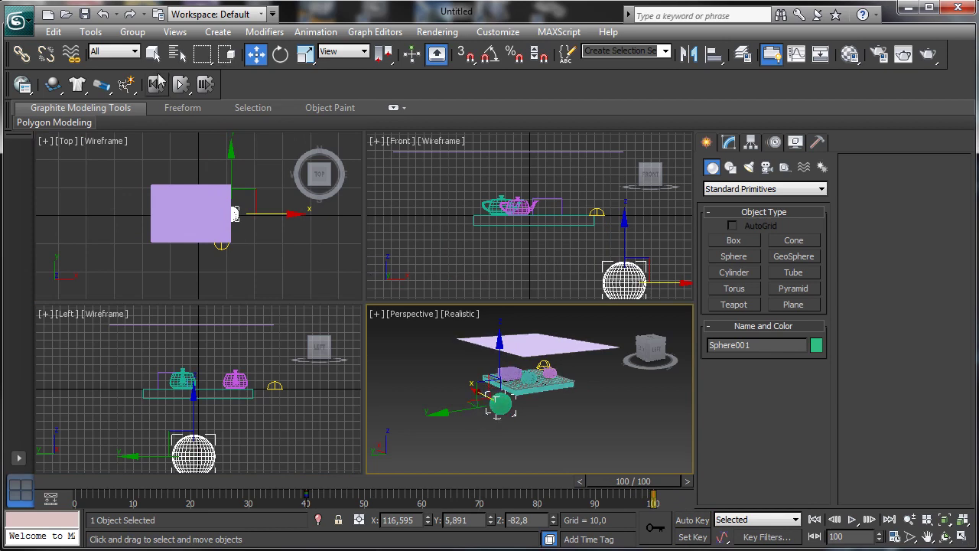
left_click_drag(78, 84, 42, 134)
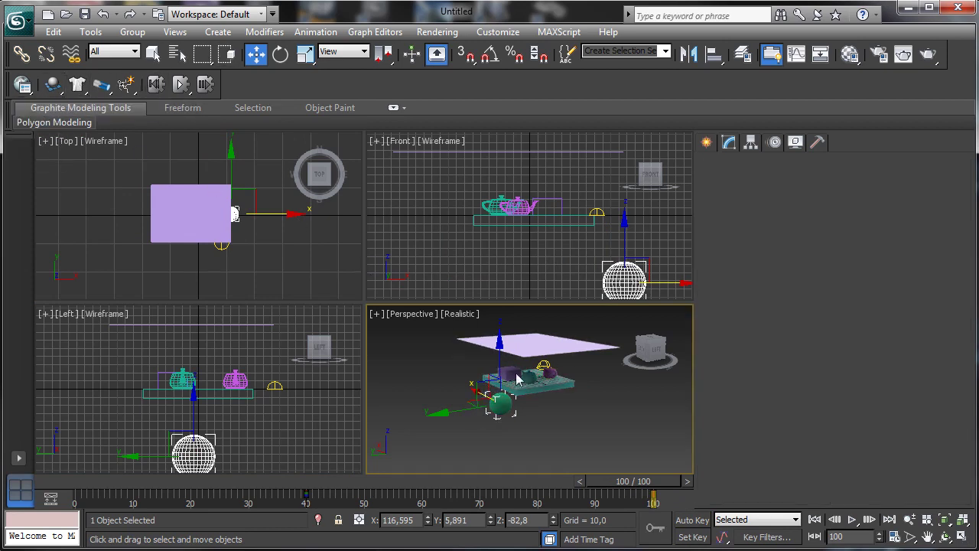
left_click(961, 536)
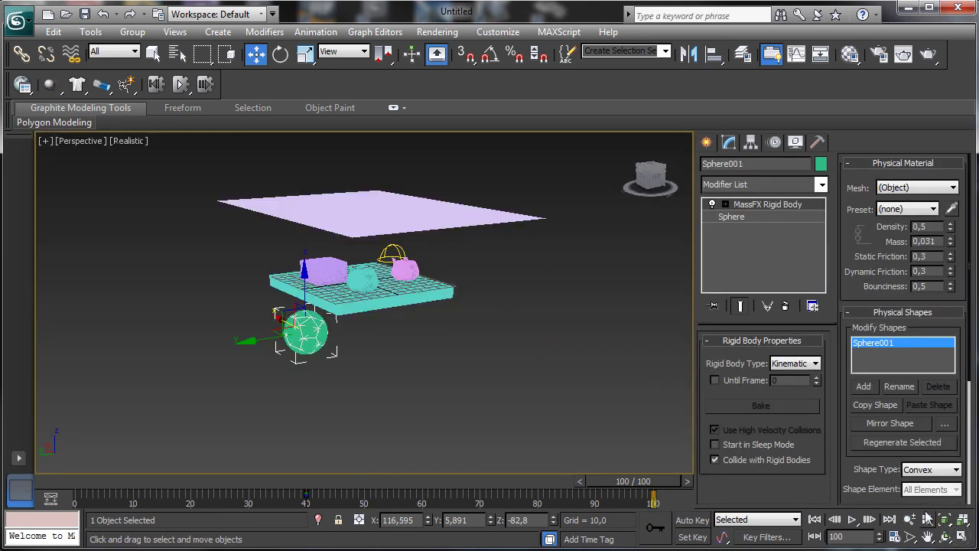
- Run the simulation from frame 0 to test the sphere against the cloth, stop it and reset it
left_click(49, 488)
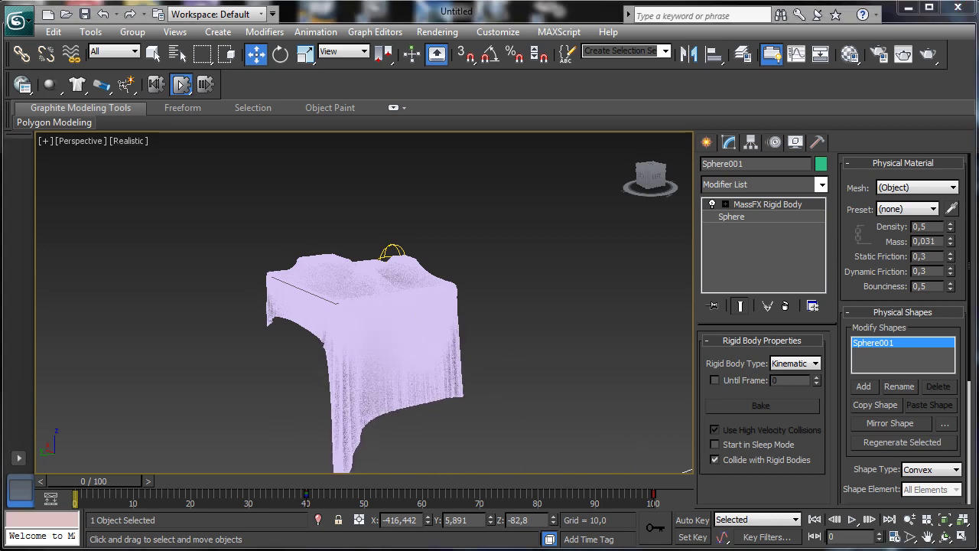
left_click(181, 84)
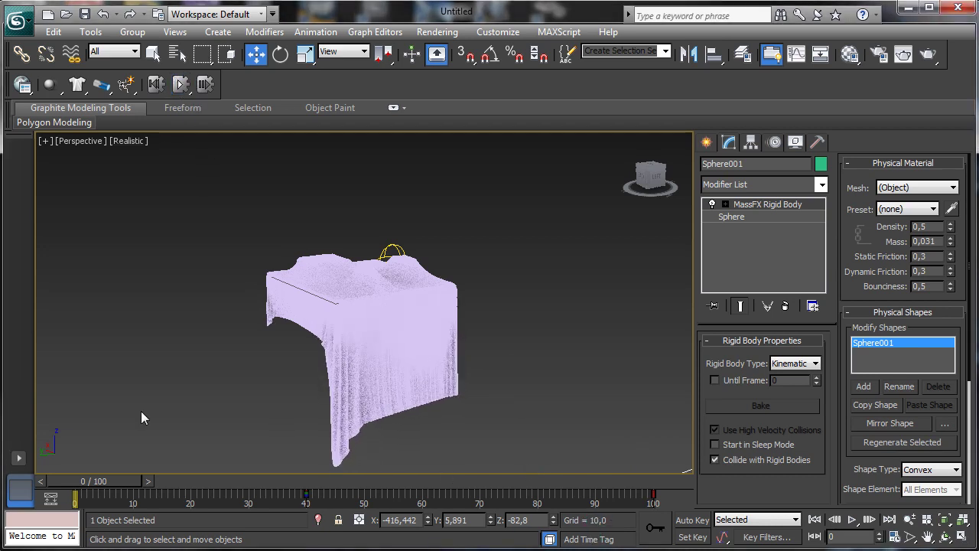
left_click(153, 84)
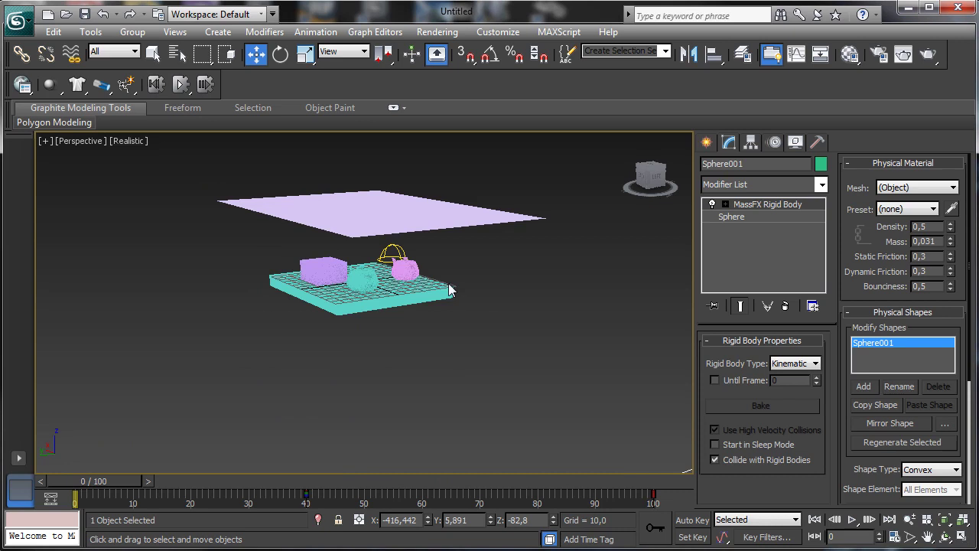
- Select Sphere001, move its last key to frame 25, rerun the cloth simulation, and return to frame 0
left_click(177, 52)
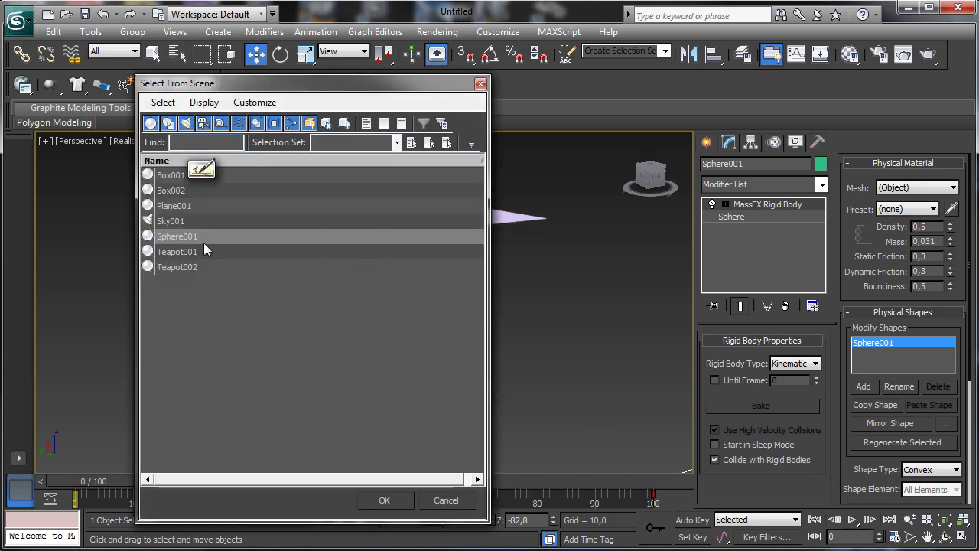
double_click(193, 237)
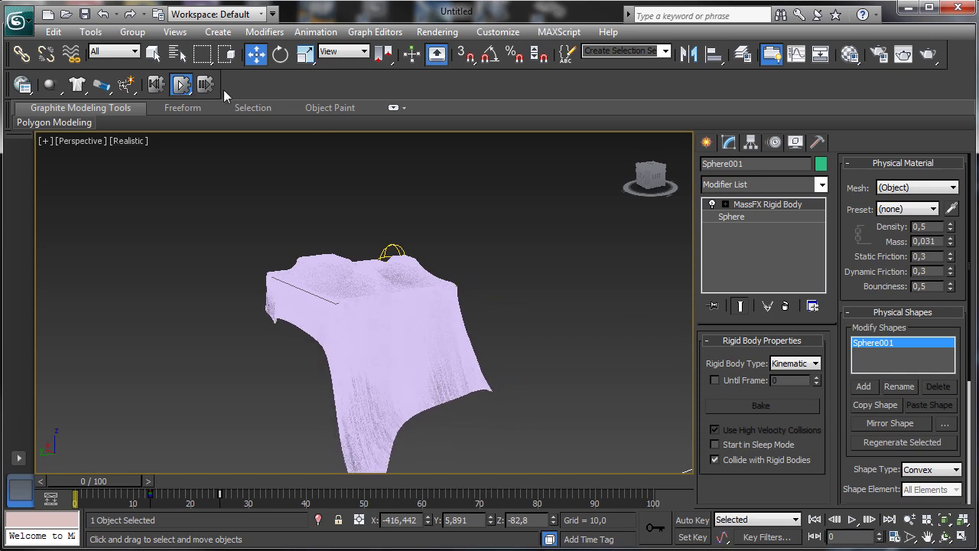
left_click(156, 84)
left_click_drag(182, 90, 177, 117)
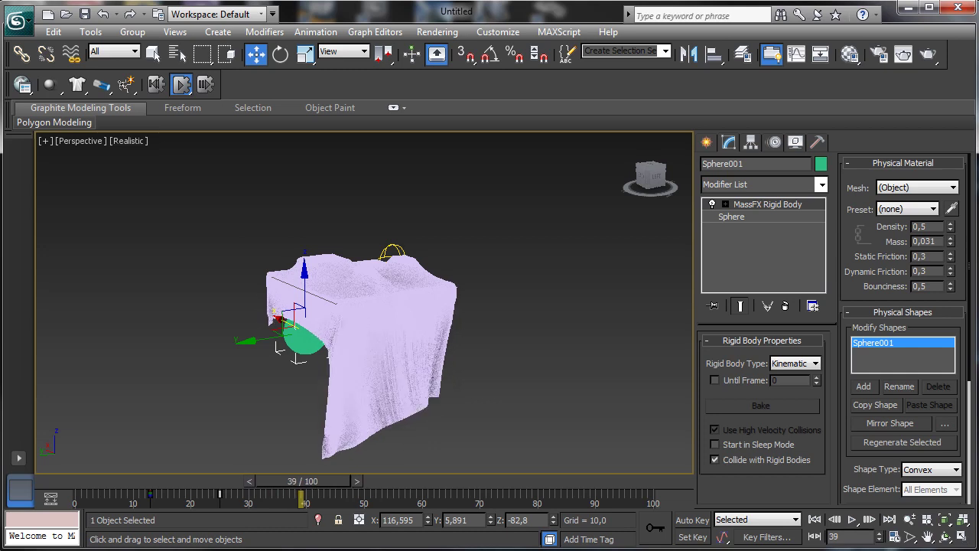
left_click(182, 85)
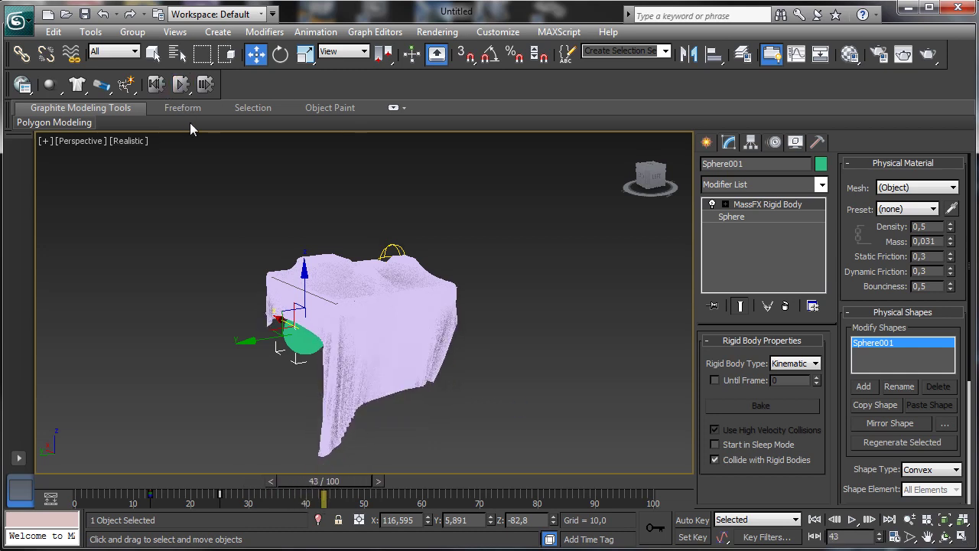
mouse_move(61, 483)
left_mouse_down()
mouse_move(143, 483)
mouse_move(59, 483)
left_mouse_up()
key("w")
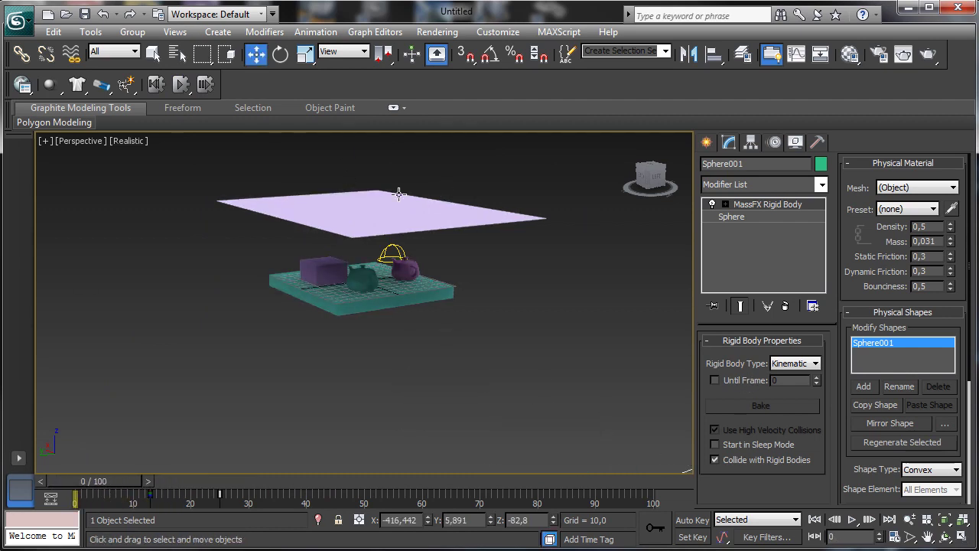
- Examine the MassFX Tools display options and the scene's gravity and rigid body settings
left_click(24, 87)
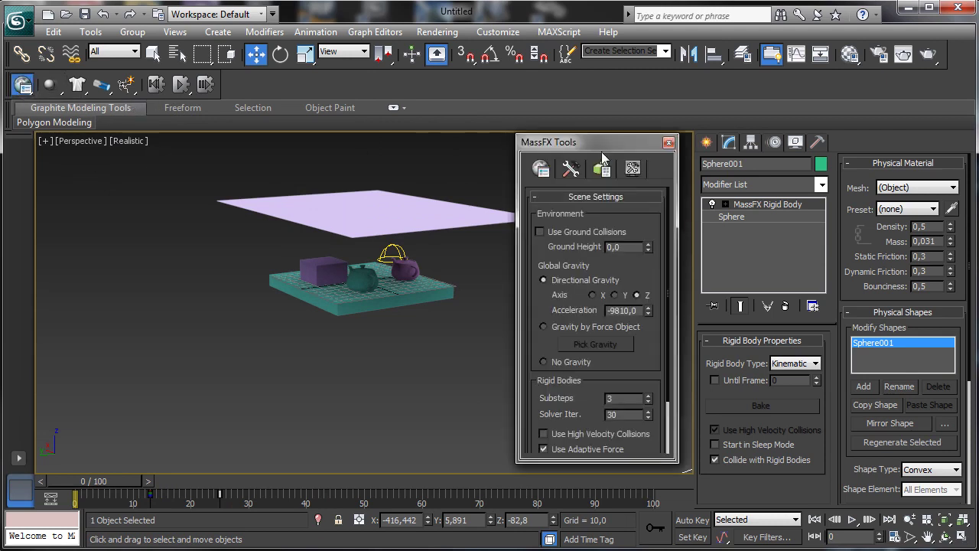
left_click(602, 169)
left_click_drag(602, 150, 191, 152)
left_click_drag(239, 382, 235, 265)
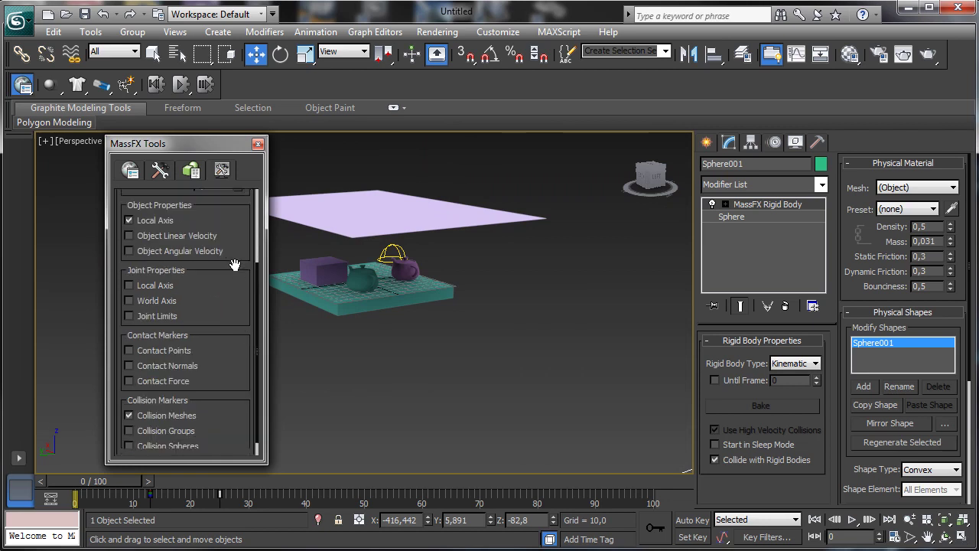
scroll(159, 235, "up", 5)
left_click(130, 170)
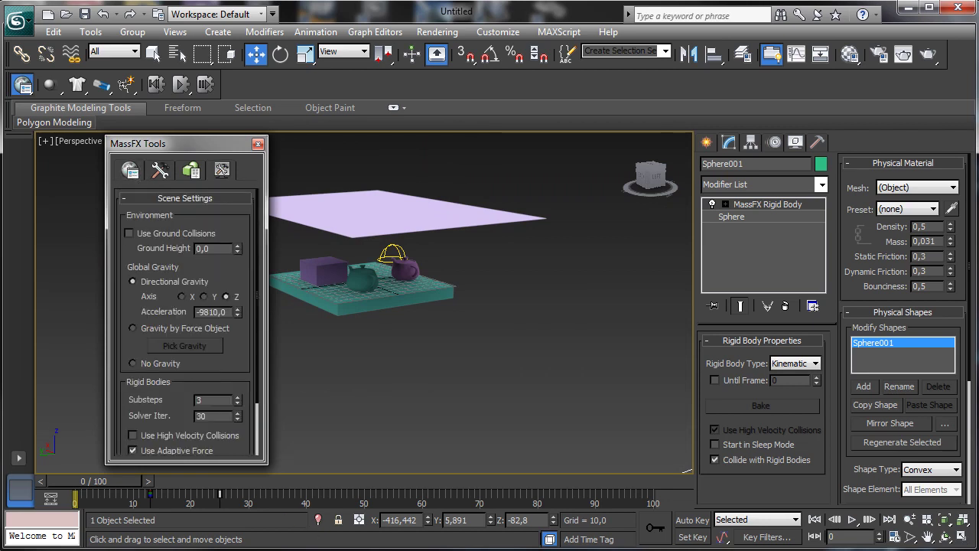
left_click_drag(242, 381, 271, 199)
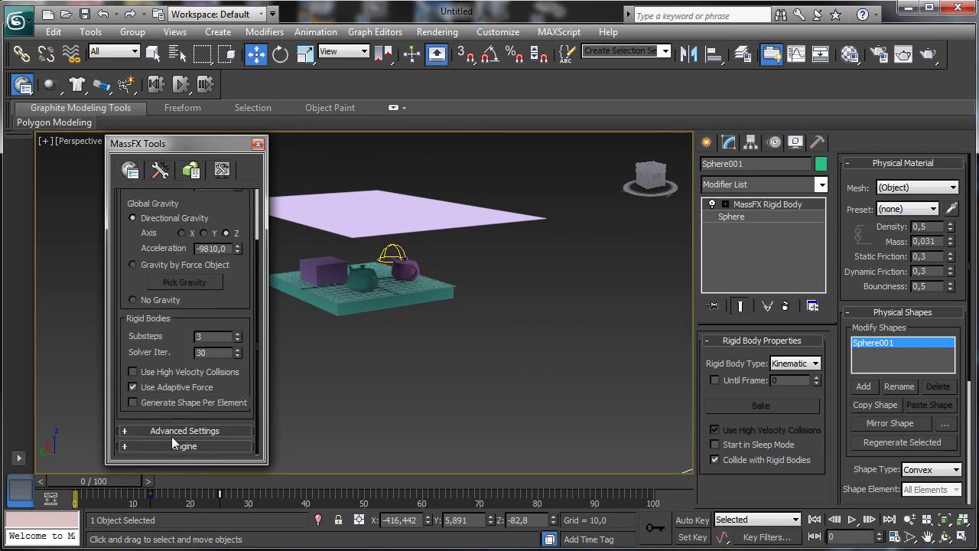
- Bake the simulation of all objects and close MassFX Tools
left_click(160, 169)
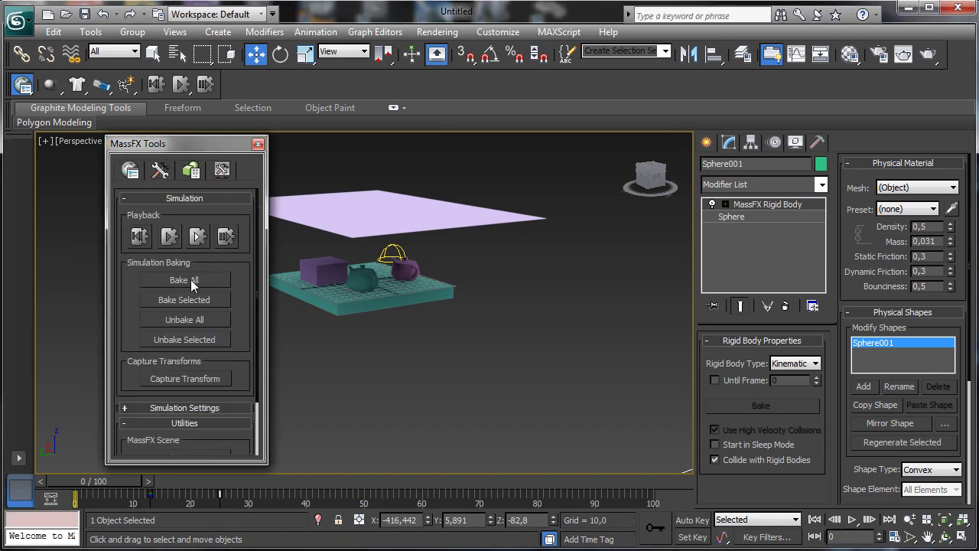
left_click(191, 280)
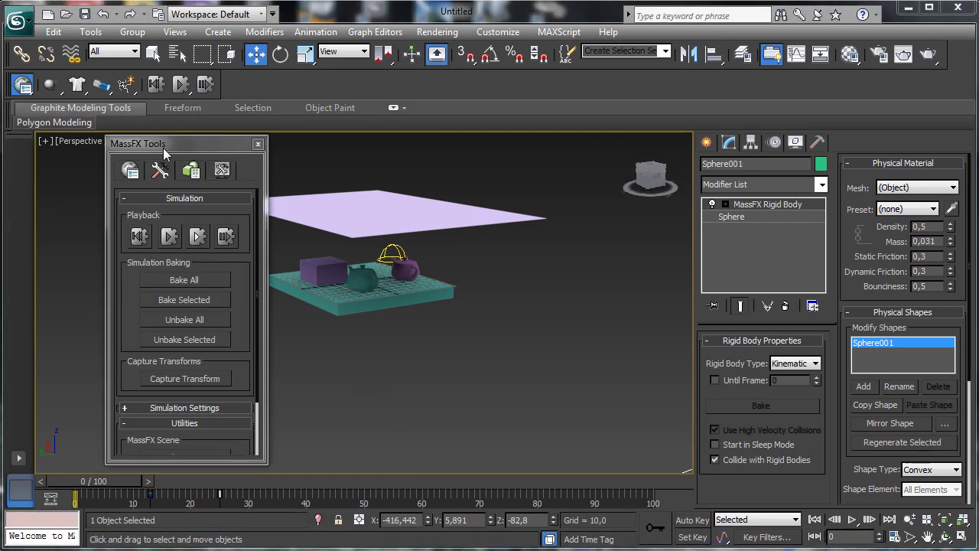
left_click(258, 144)
- Scrub the baked animation to frame 20 and inspect the contact between the sphere and the cloth from close up
left_click_drag(72, 487, 109, 486)
left_click_drag(138, 480, 179, 471)
key("w")
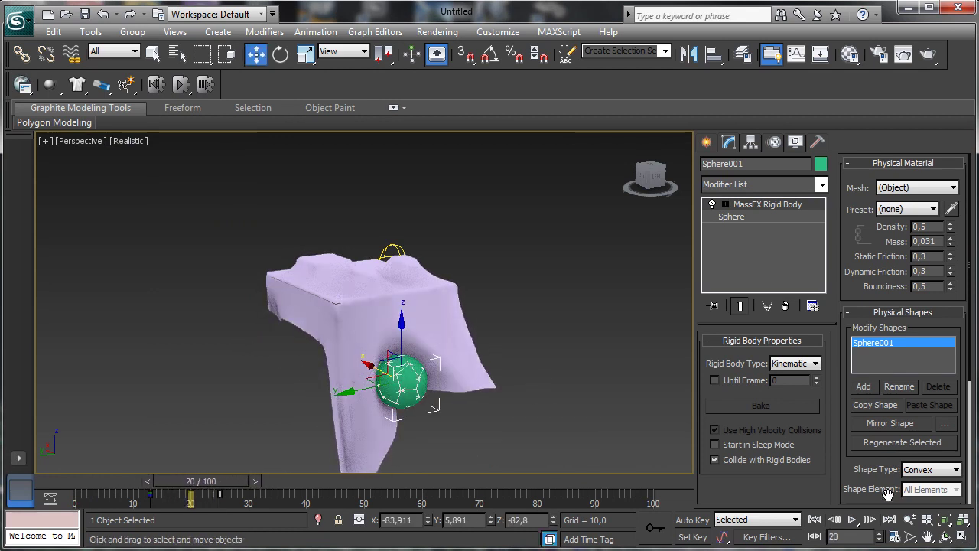
left_click(909, 519)
left_click_drag(425, 349, 405, 291)
left_click(927, 535)
left_click_drag(426, 361, 406, 297)
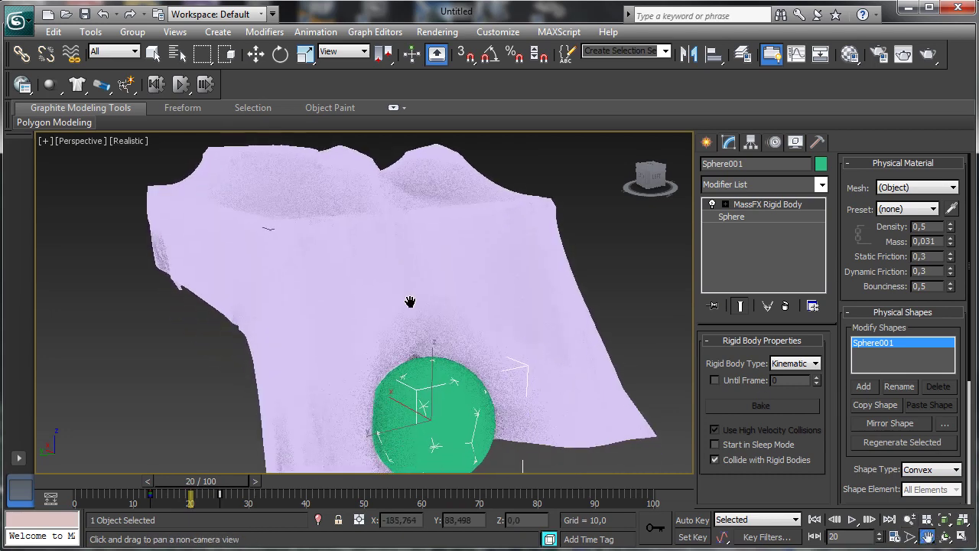
left_click(945, 535)
mouse_move(354, 328)
left_mouse_down()
mouse_move(388, 331)
mouse_move(404, 271)
mouse_move(477, 345)
left_mouse_up()
left_click(927, 536)
left_click_drag(386, 365, 454, 407)
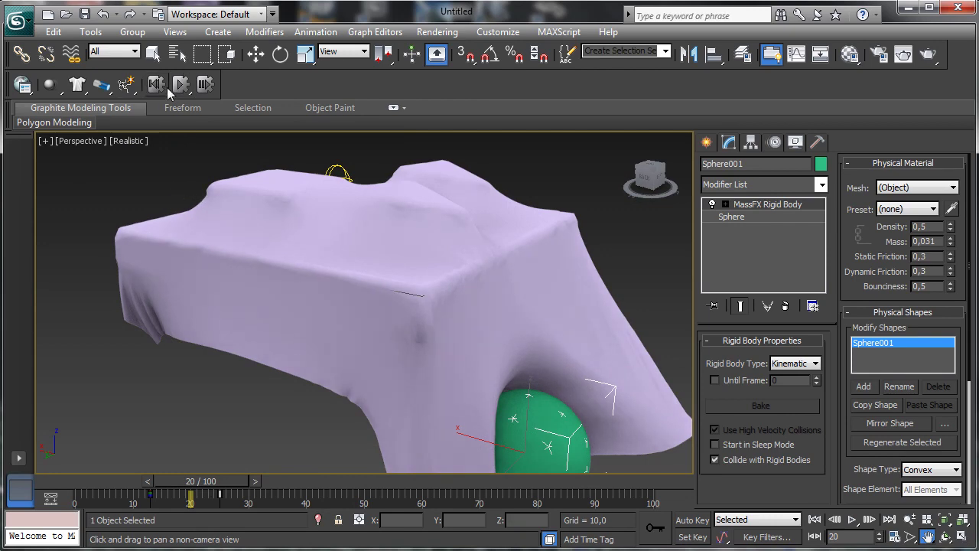
- Reopen MassFX Tools and dock it beside the Perspective view
left_click(23, 84)
double_click(221, 151)
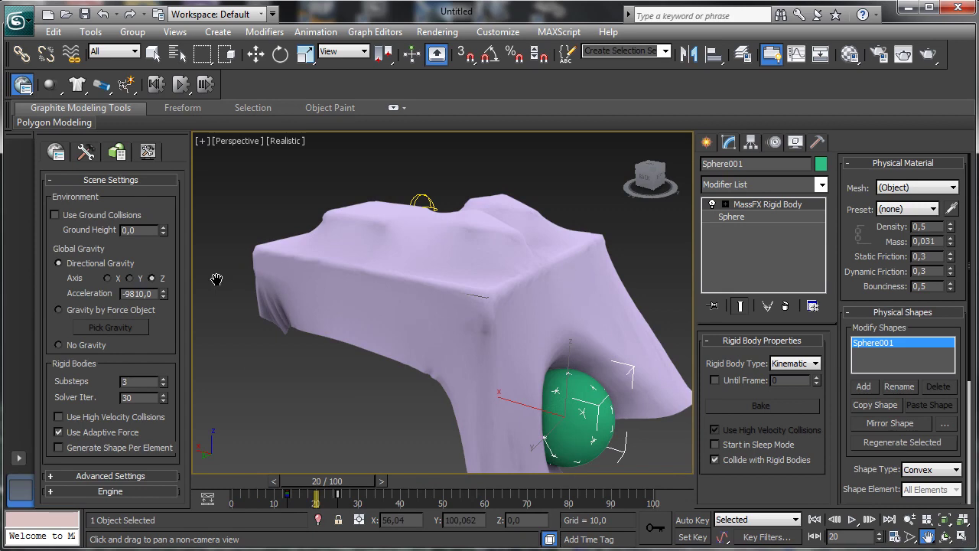
left_click_drag(501, 368, 535, 376)
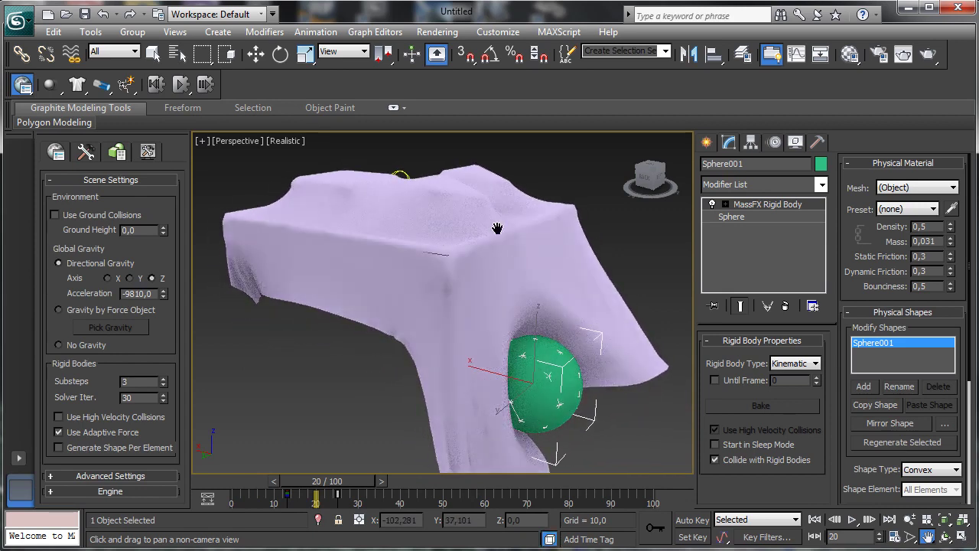